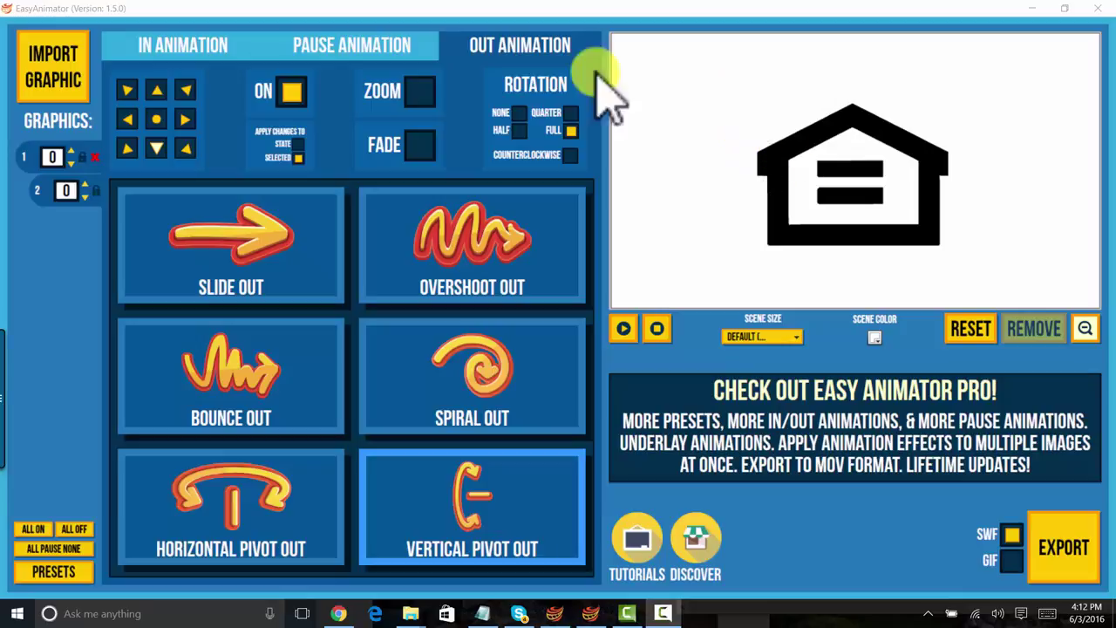
# Select the house graphic on the stage and remove it from the scene.
pyautogui.click(876, 179)
pyautogui.click(1033, 328)
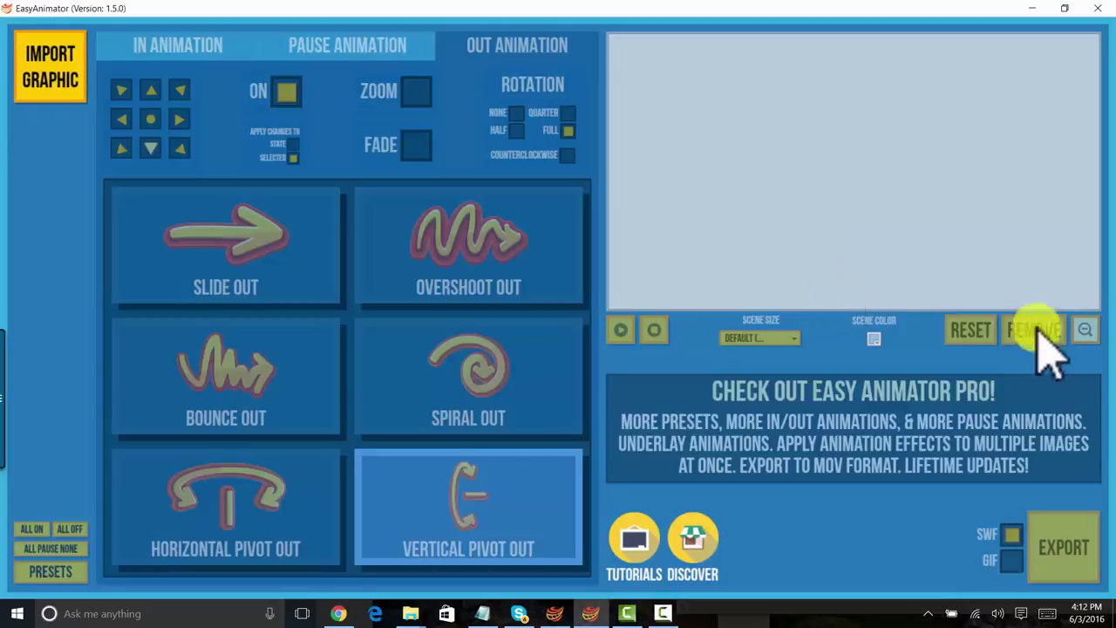
# Import bag_of_money and dark_red-circle together from the Bag Of Money folder.
pyautogui.click(50, 74)
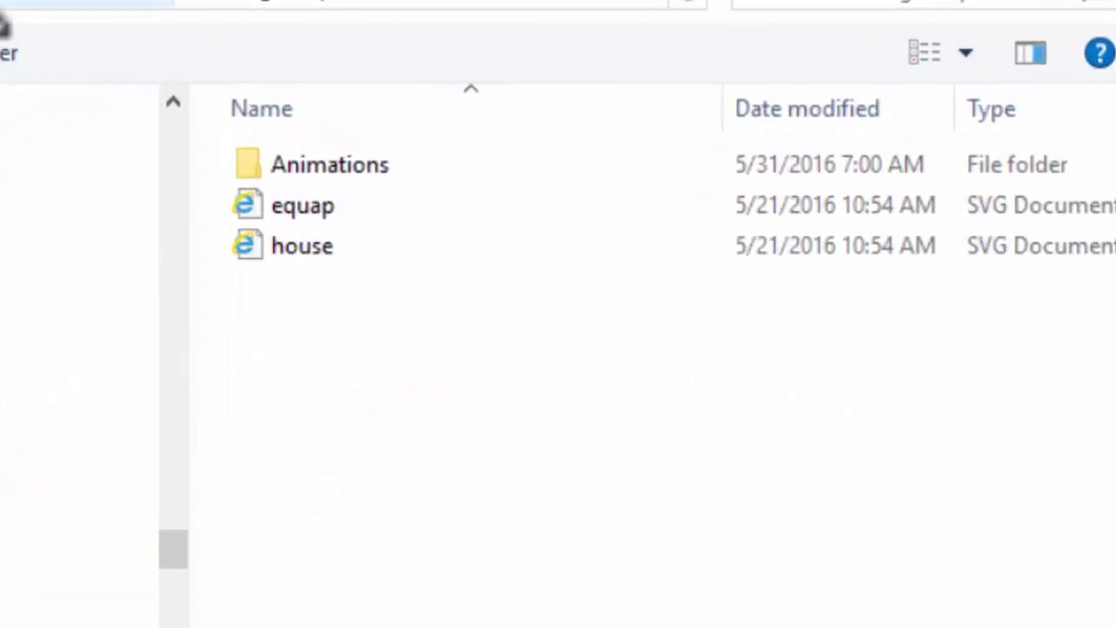
pyautogui.click(2, 17)
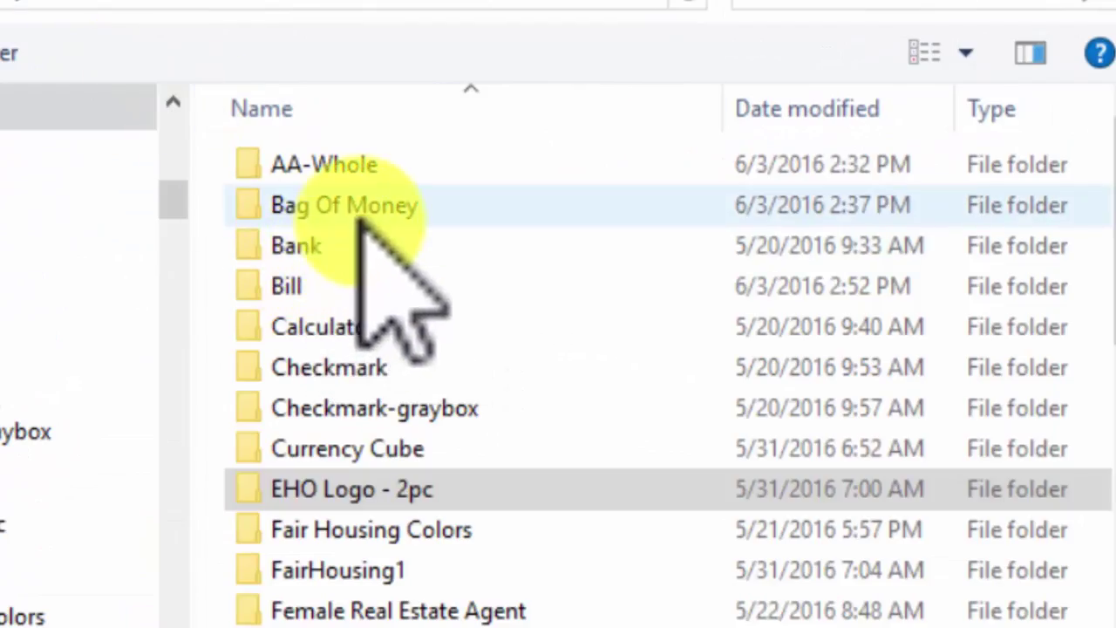
pyautogui.doubleClick(358, 214)
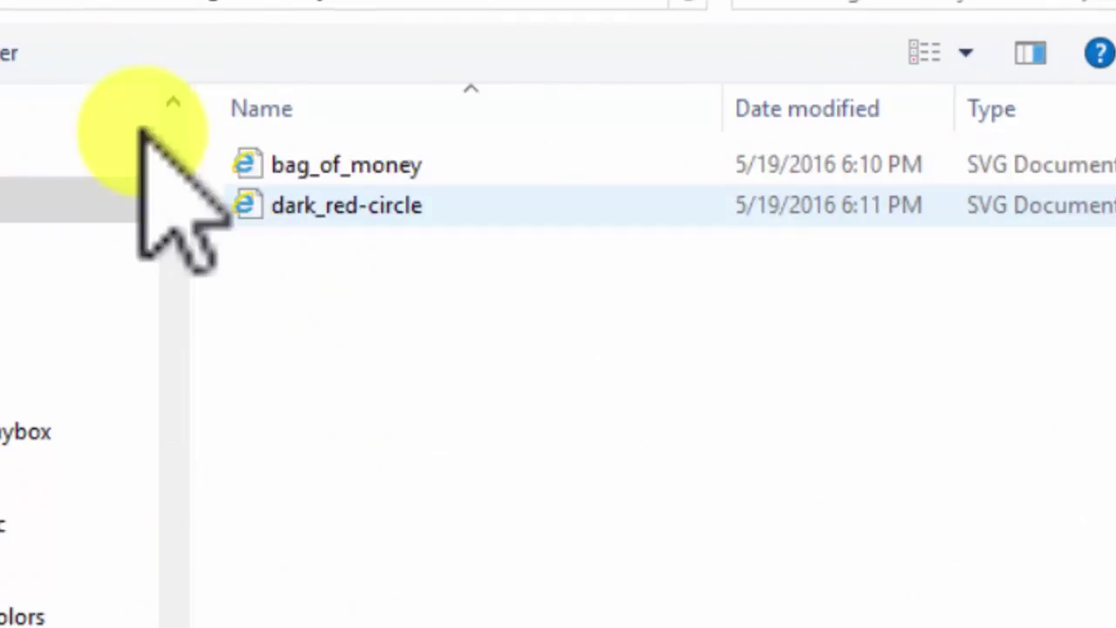
pyautogui.click(374, 175)
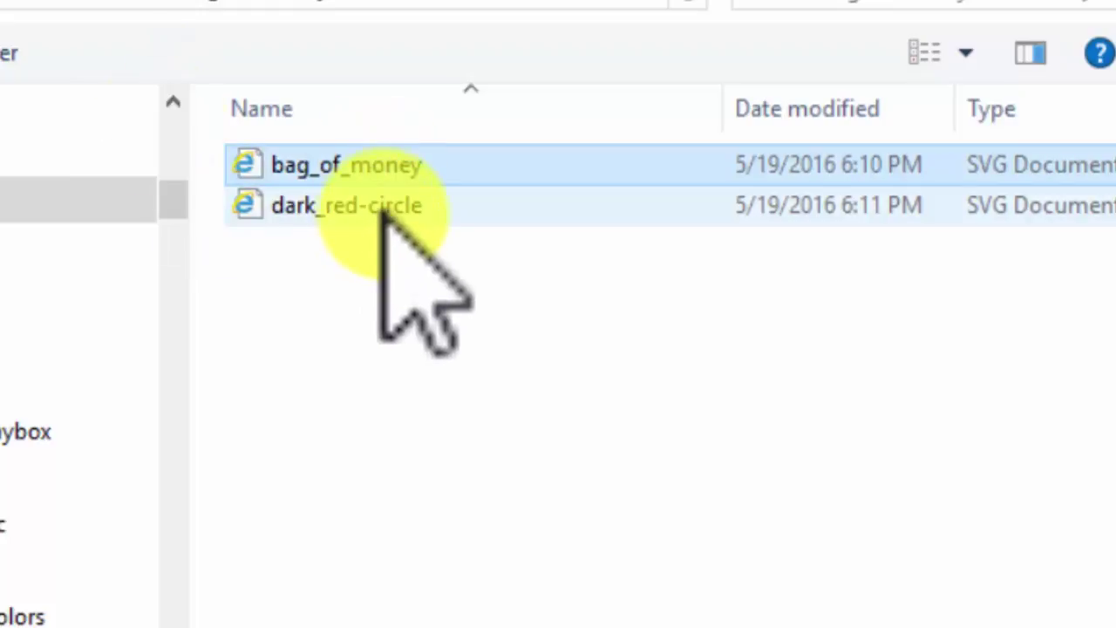
pyautogui.keyDown('shift'); pyautogui.click(380, 210); pyautogui.keyUp('shift')
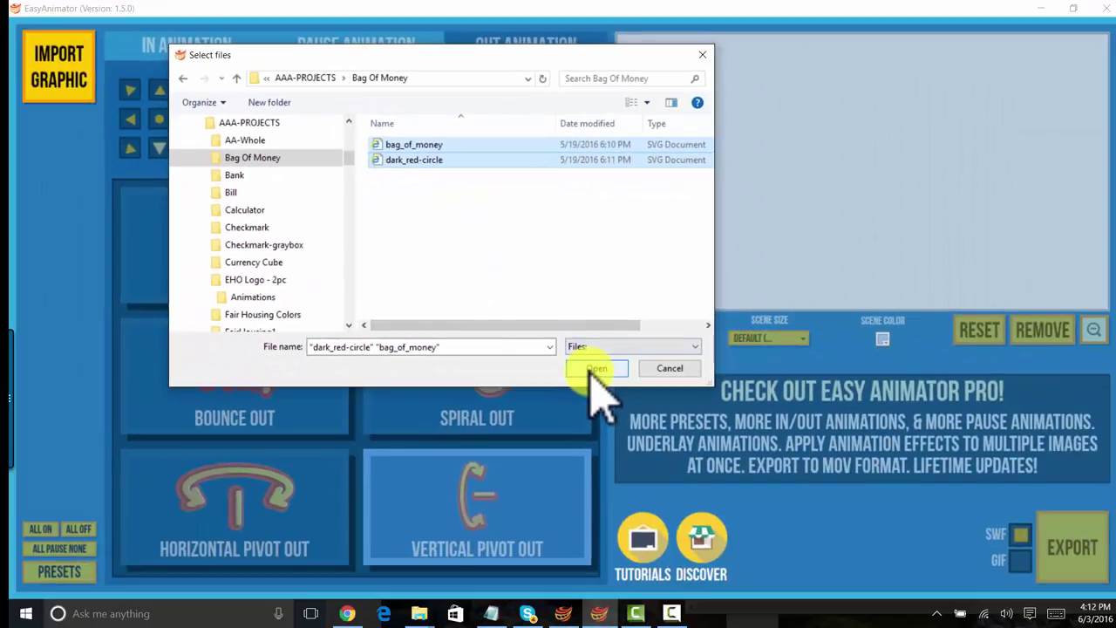
pyautogui.click(593, 369)
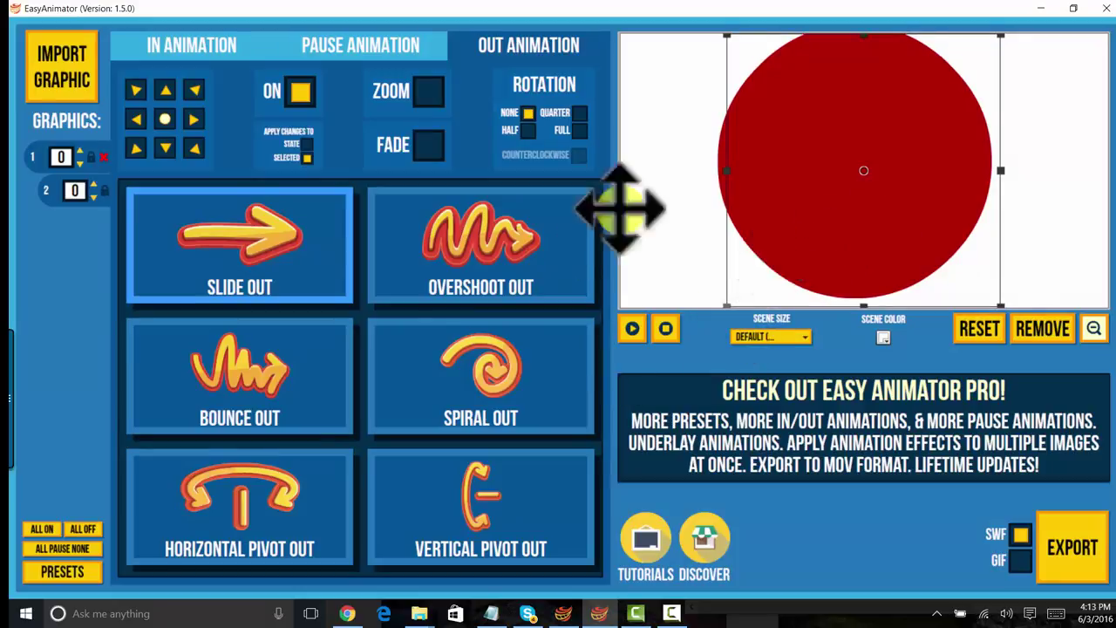
# Shrink the red circle to the stage centre and move the money bag layer above it.
pyautogui.moveTo(764, 235)
pyautogui.mouseDown()
pyautogui.moveTo(703, 279)
pyautogui.moveTo(747, 270)
pyautogui.moveTo(753, 249)
pyautogui.mouseUp()
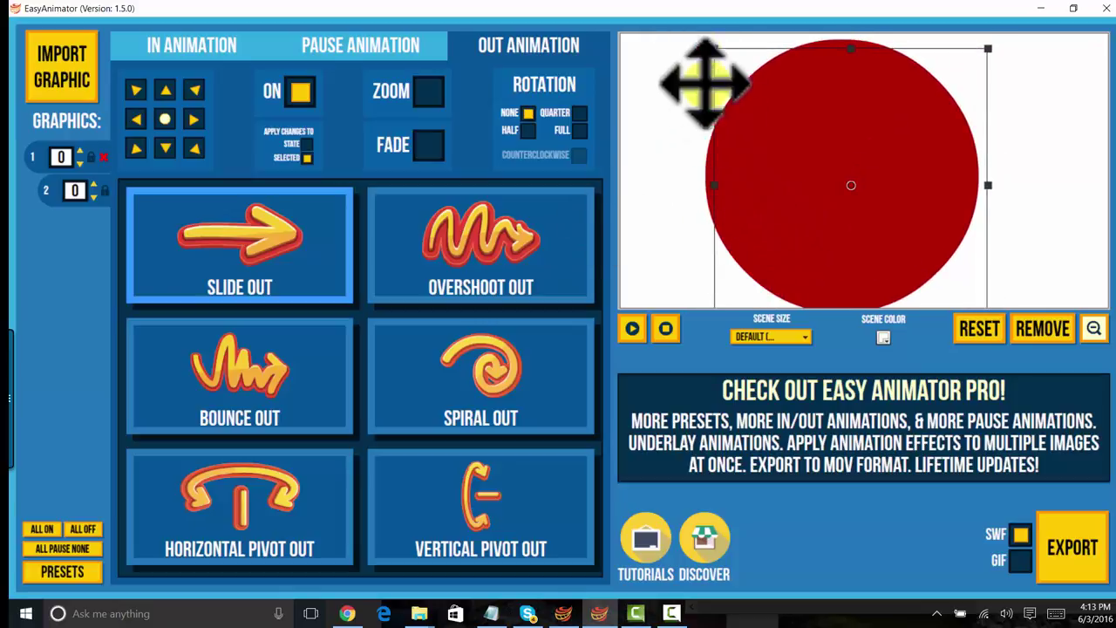
pyautogui.moveTo(715, 48); pyautogui.dragTo(745, 81)
pyautogui.moveTo(810, 160); pyautogui.dragTo(814, 151)
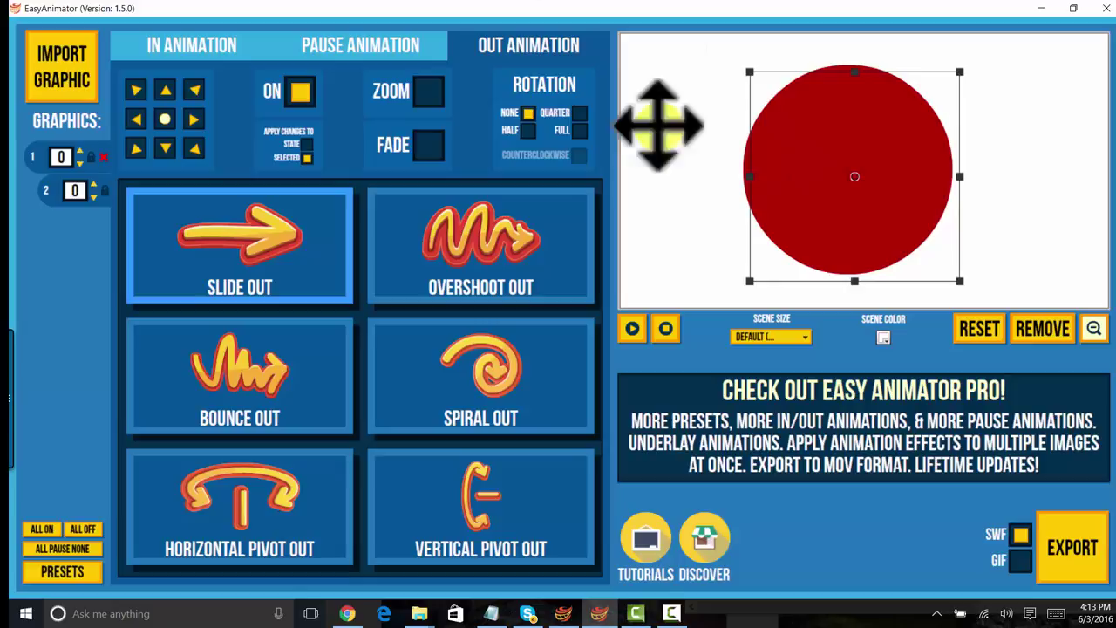
pyautogui.click(446, 251)
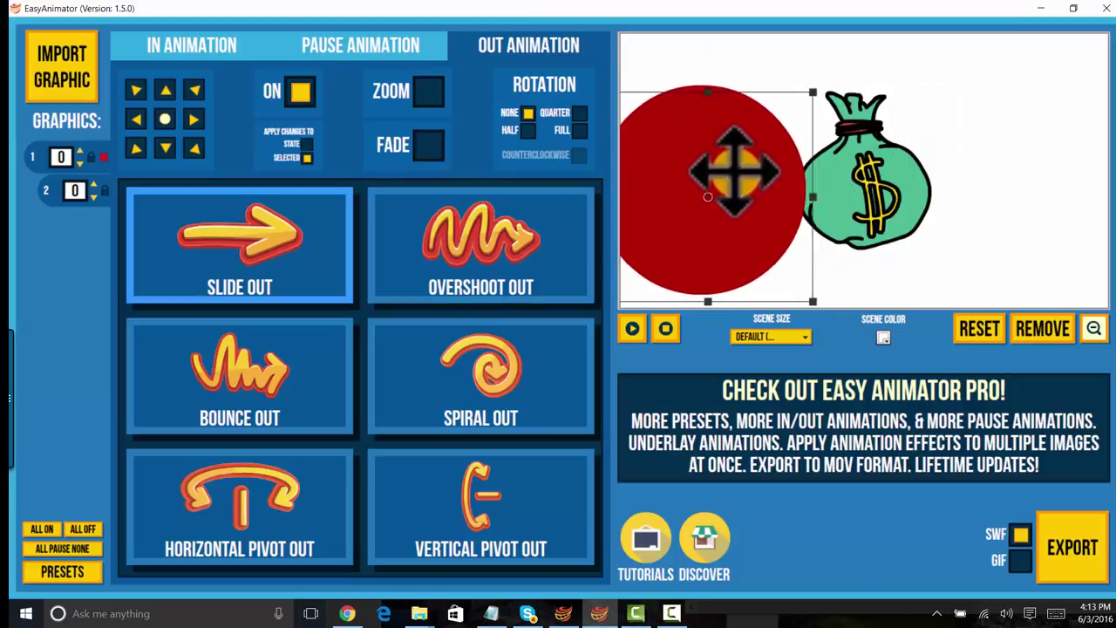
pyautogui.moveTo(902, 147); pyautogui.dragTo(899, 150)
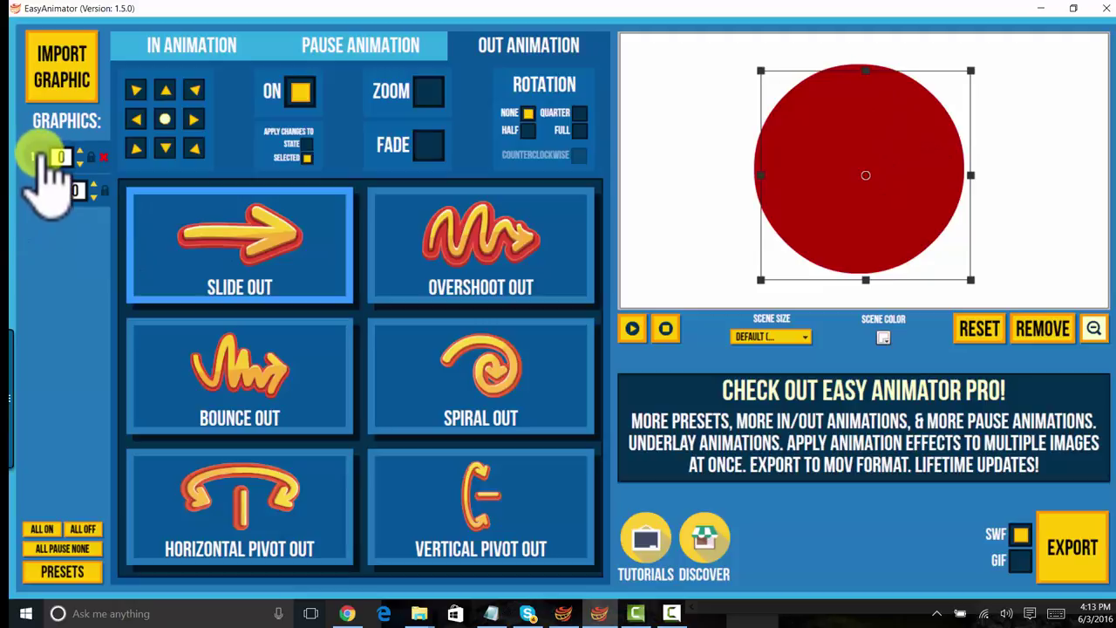
pyautogui.moveTo(40, 180); pyautogui.dragTo(41, 206)
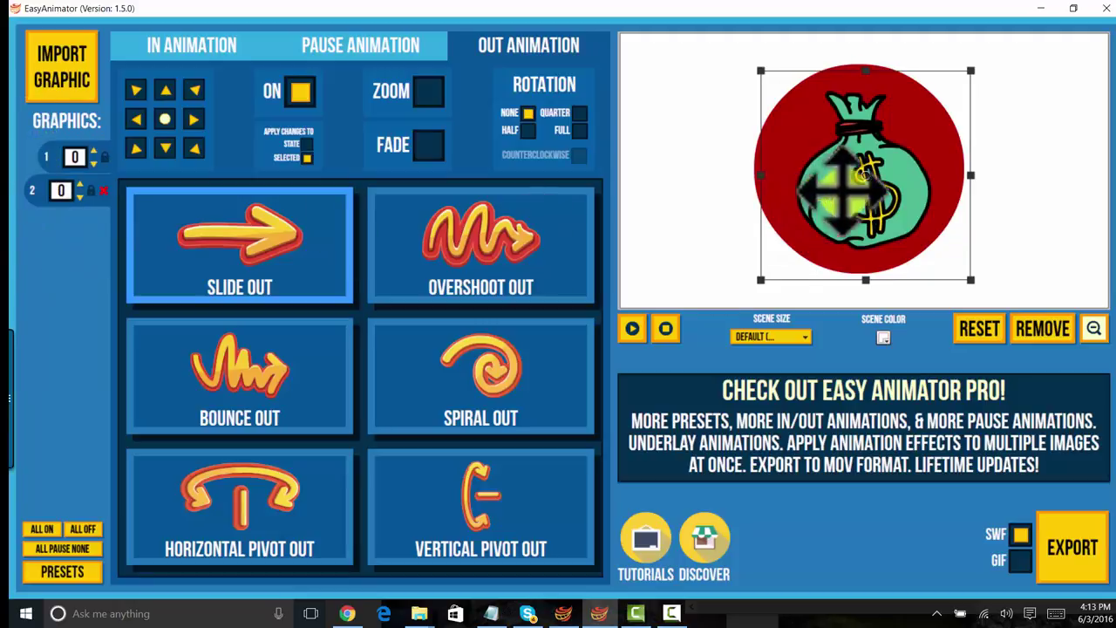
pyautogui.moveTo(767, 199); pyautogui.dragTo(841, 188)
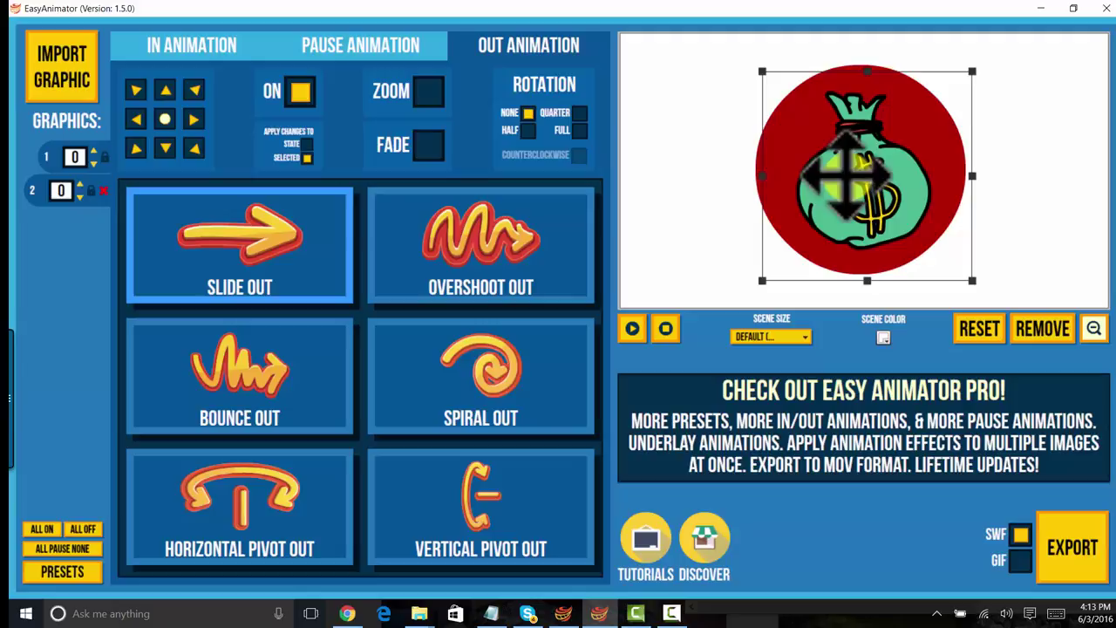
# Try Bounce Out and then Spiral Out as exit animations for the graphics.
pyautogui.click(844, 179)
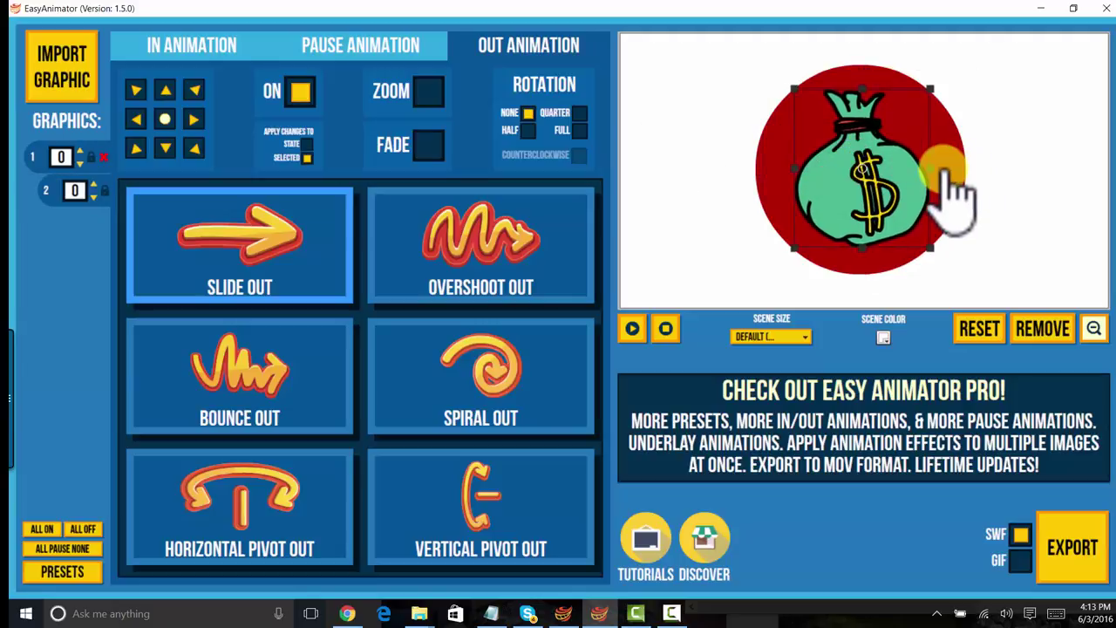
pyautogui.click(759, 155)
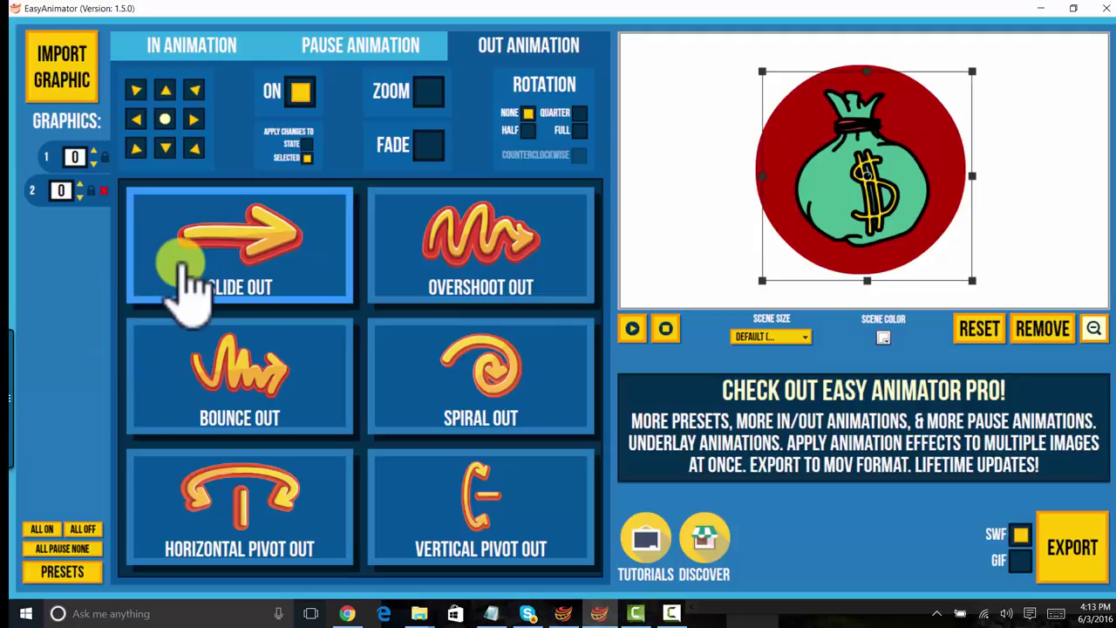
pyautogui.click(207, 386)
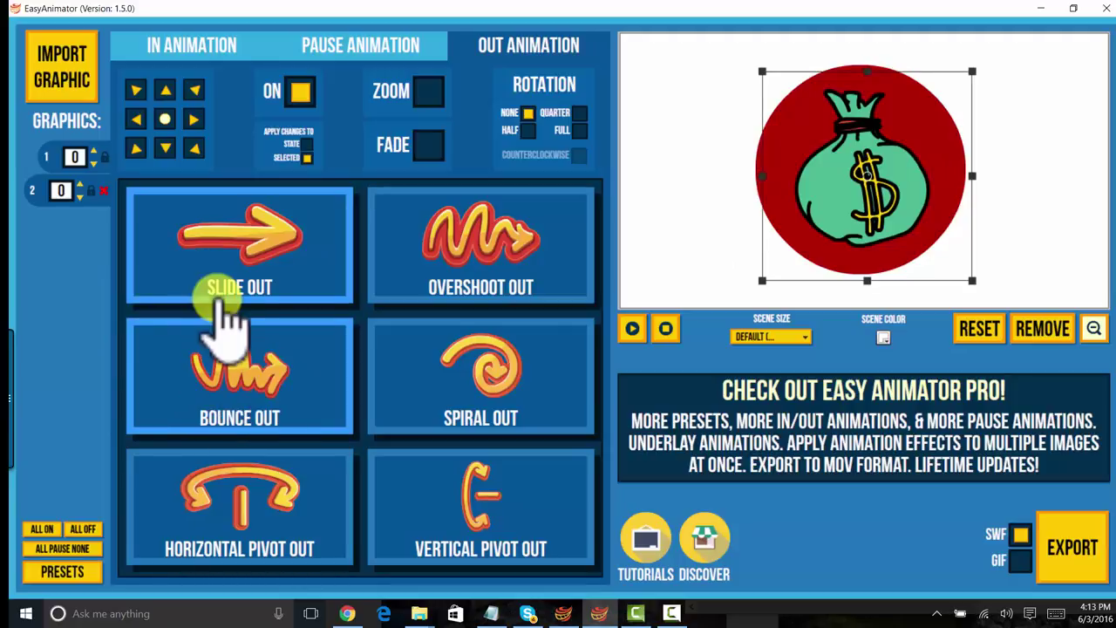
pyautogui.click(214, 294)
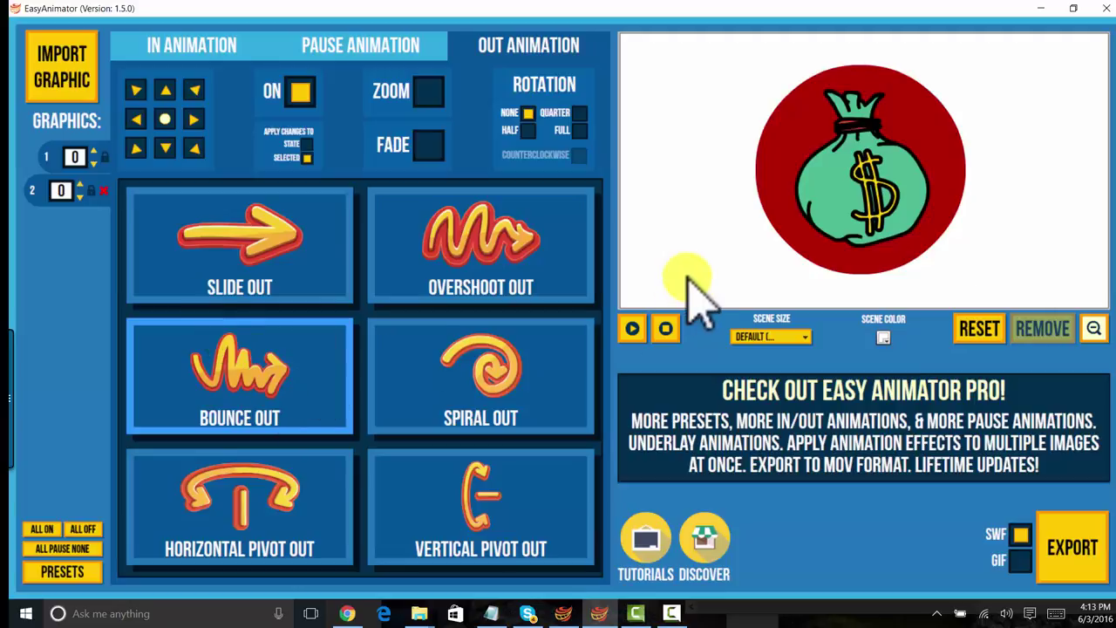
pyautogui.click(446, 375)
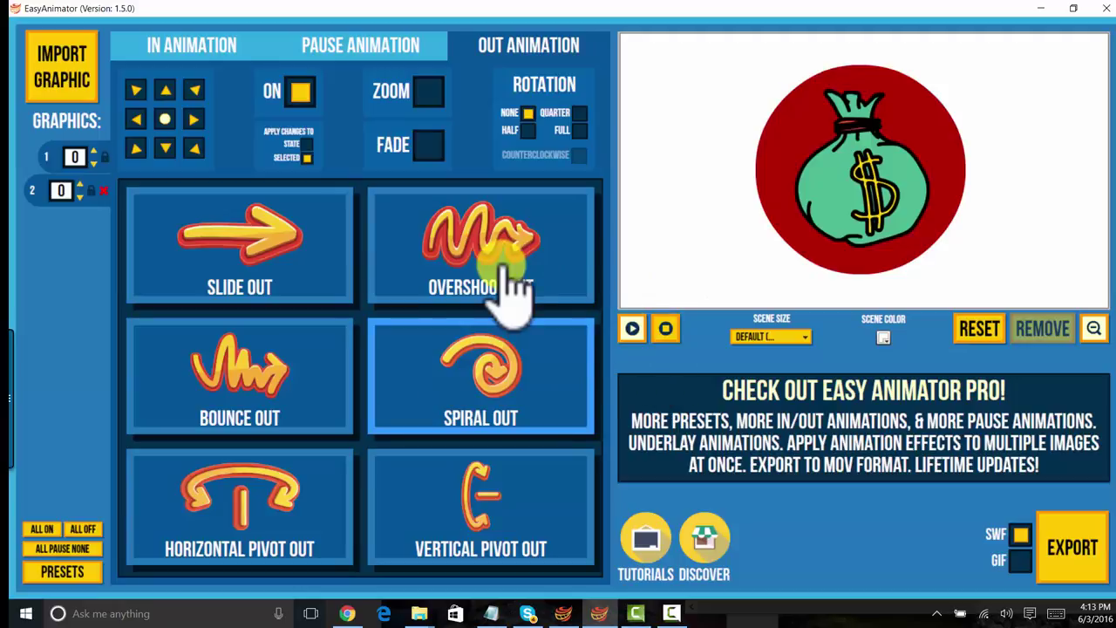
pyautogui.click(288, 270)
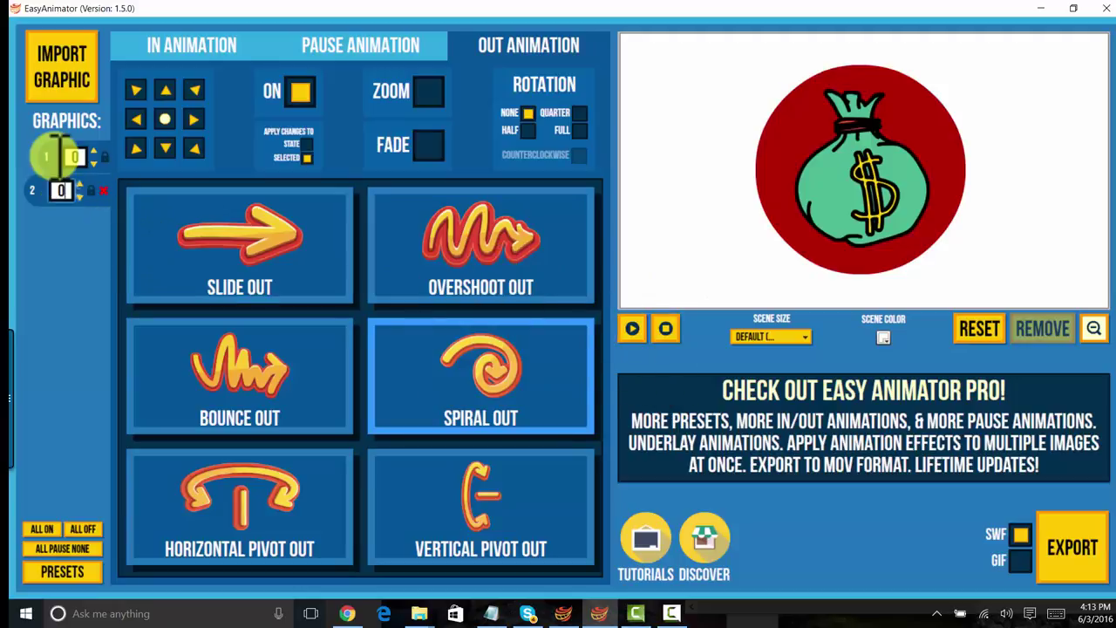
# For the money bag layer, set the exit direction to left and apply Overshoot Out.
pyautogui.click(37, 159)
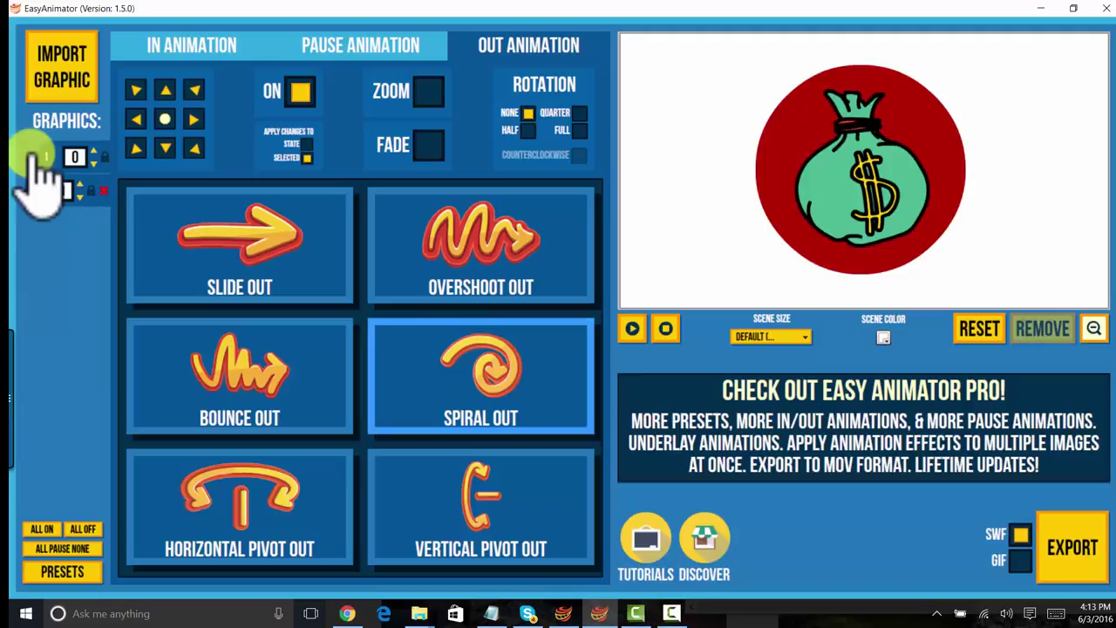
pyautogui.click(136, 121)
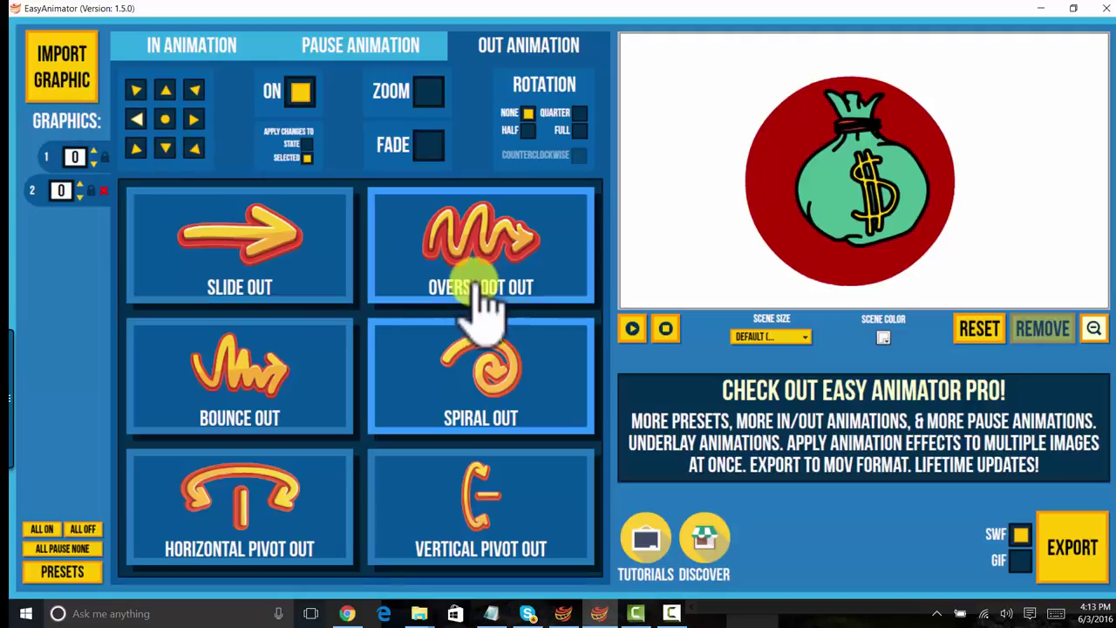
pyautogui.click(506, 301)
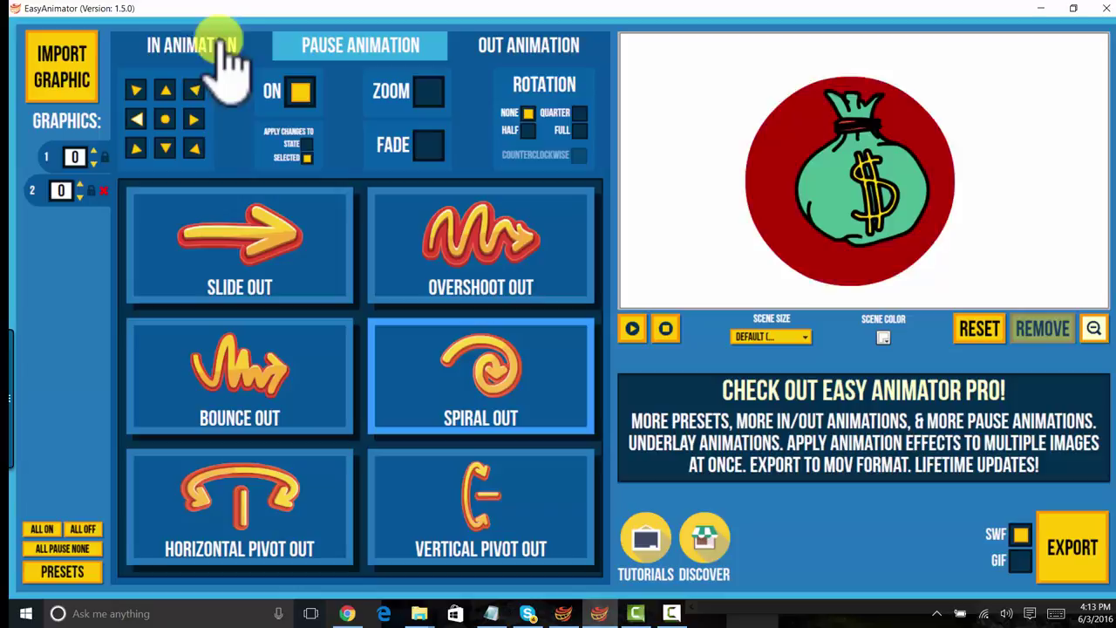
# Try Slide In and Overshoot In entrances on the money bag, settling on Bounce In.
pyautogui.click(172, 44)
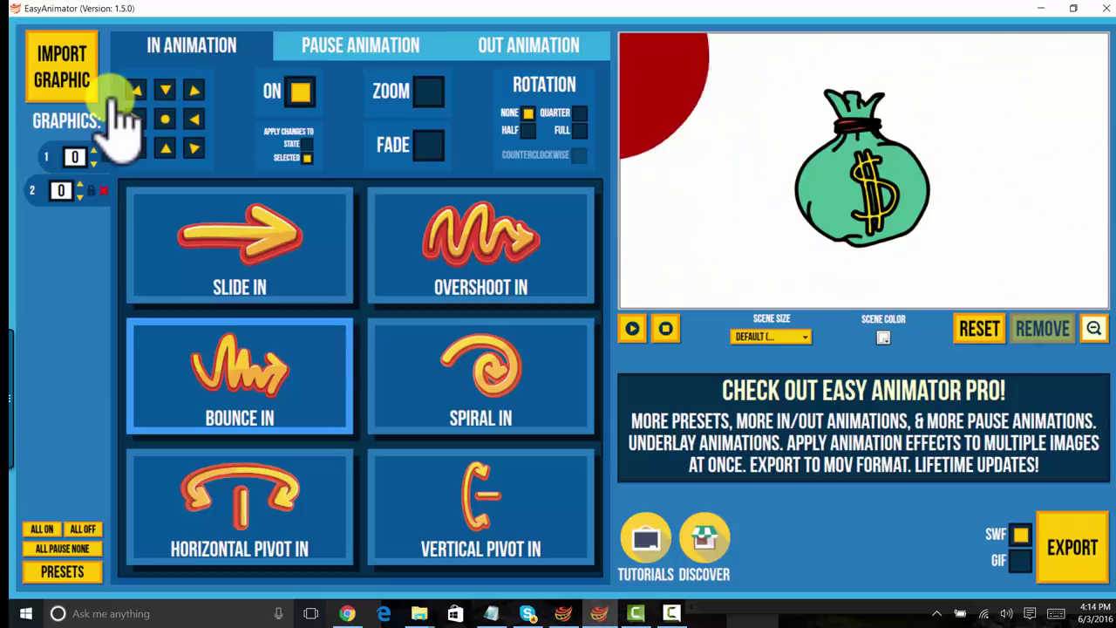
pyautogui.click(224, 212)
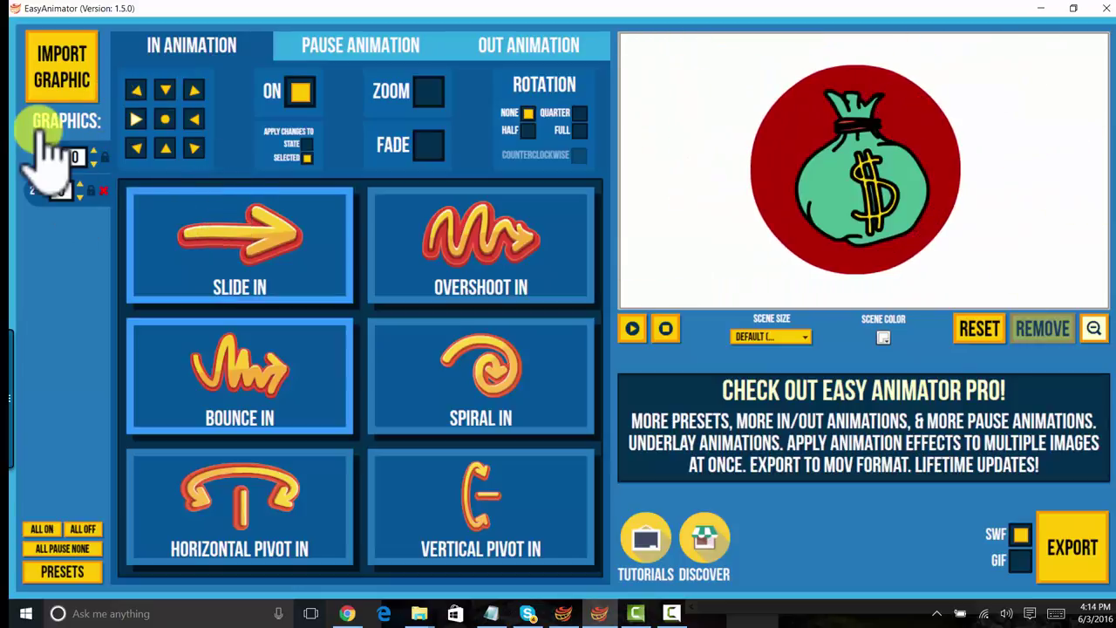
pyautogui.click(45, 150)
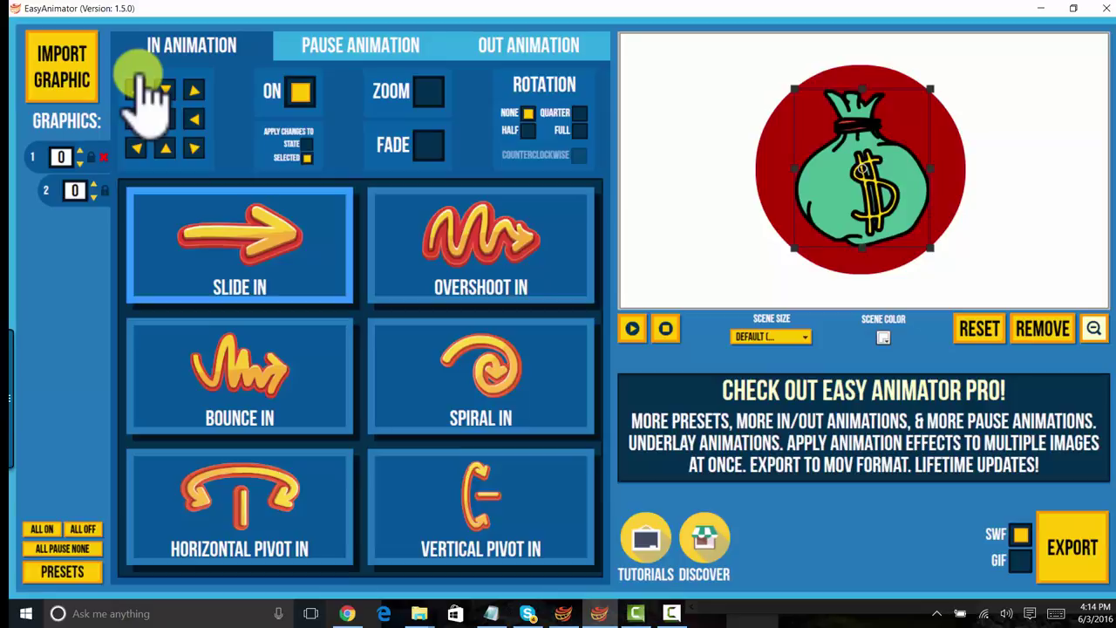
pyautogui.click(449, 234)
pyautogui.click(301, 362)
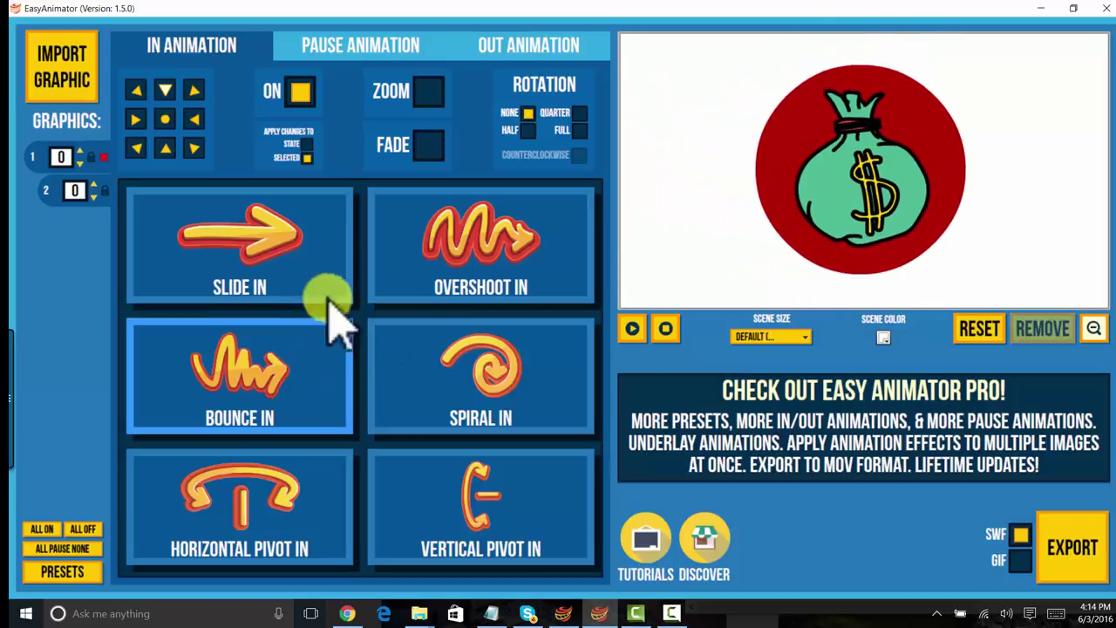
# Set the pause animation to Rotation Slow CW with a pause duration of 3.
pyautogui.click(373, 48)
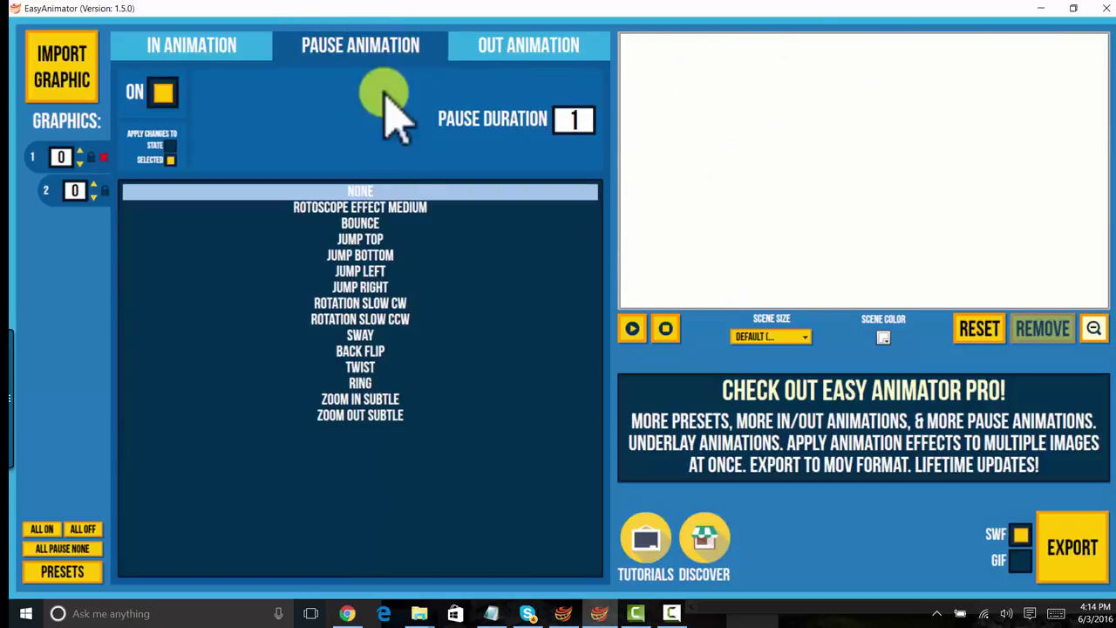
pyautogui.click(388, 224)
pyautogui.click(322, 191)
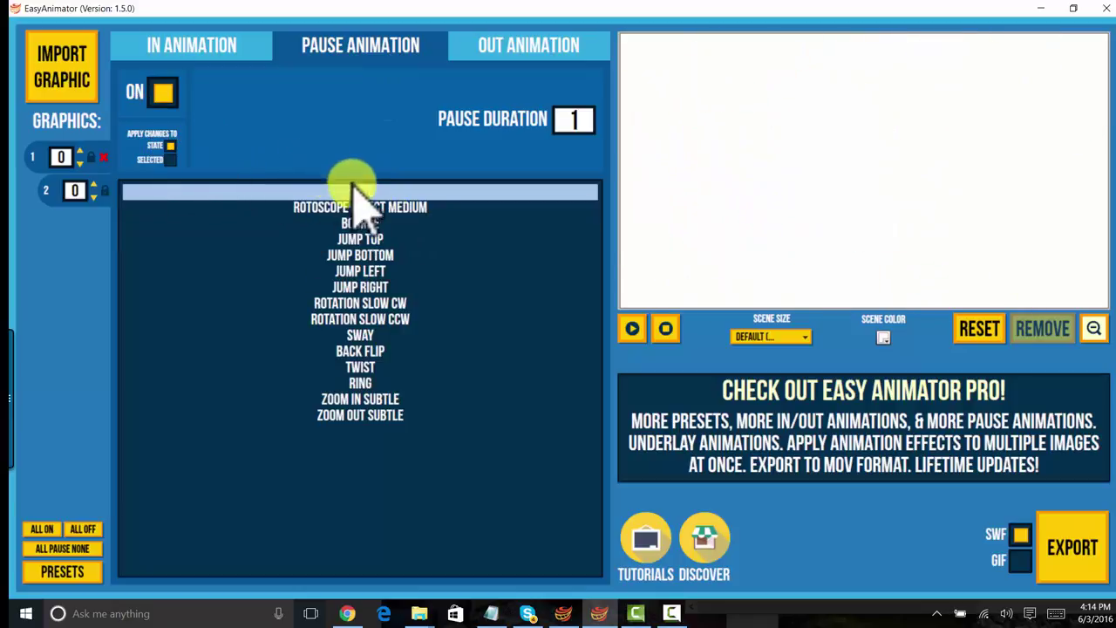
pyautogui.click(665, 328)
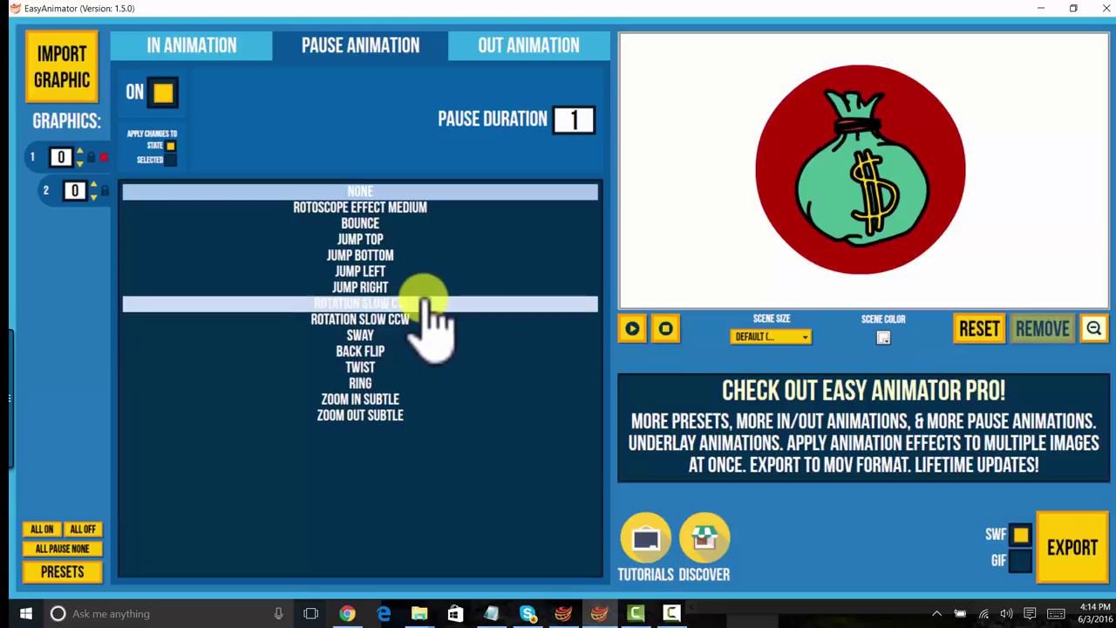
pyautogui.click(425, 303)
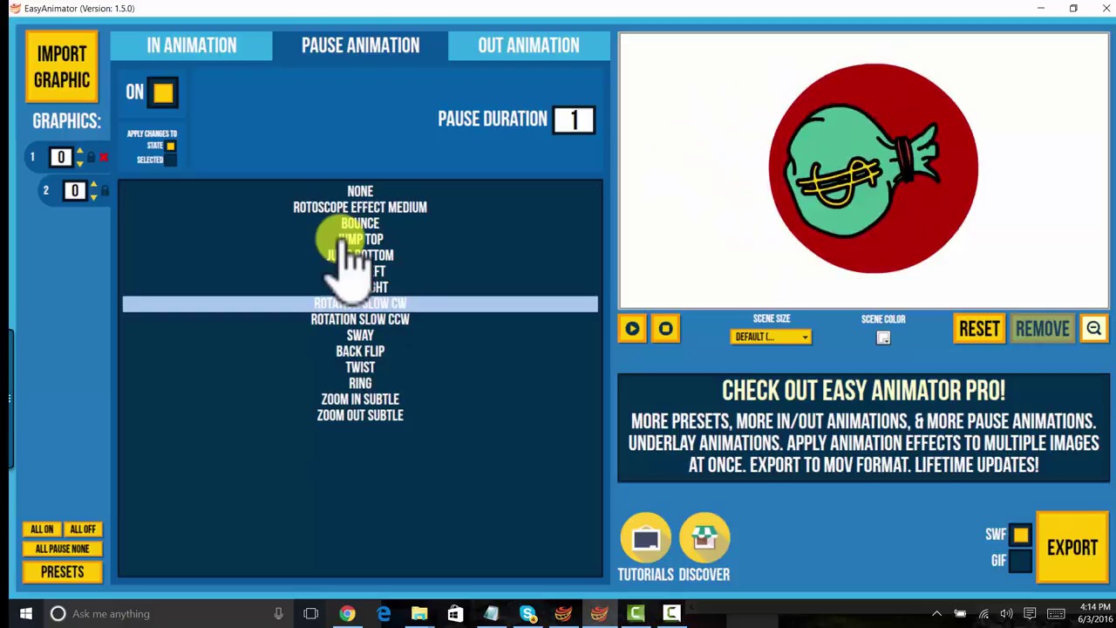
pyautogui.click(575, 120)
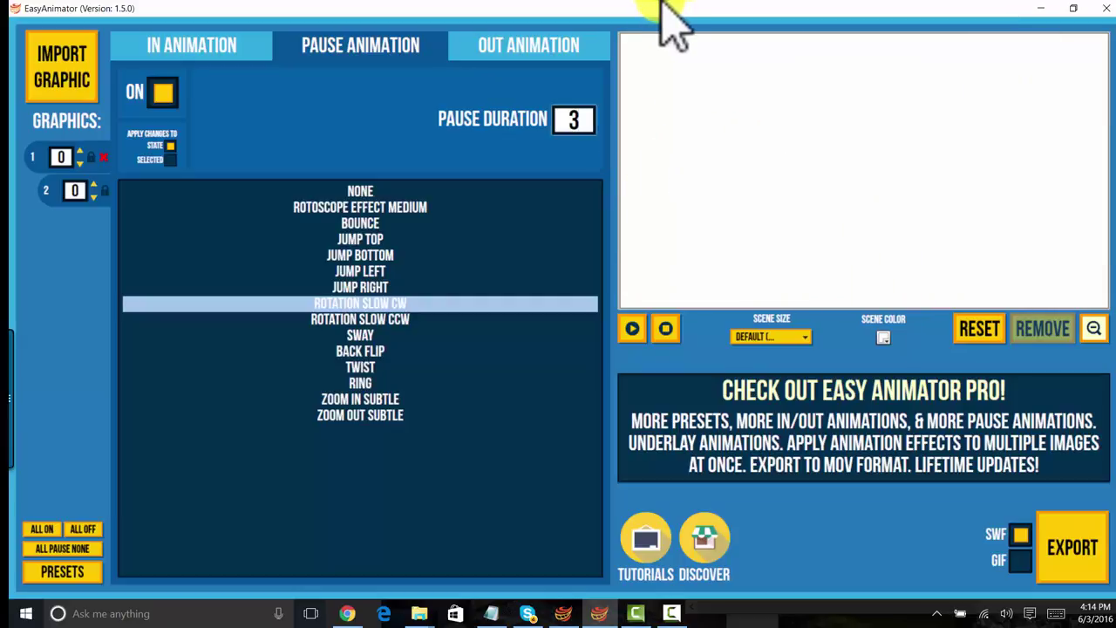
# Apply Overshoot Out as the money bag's exit and stop the preview.
pyautogui.click(551, 48)
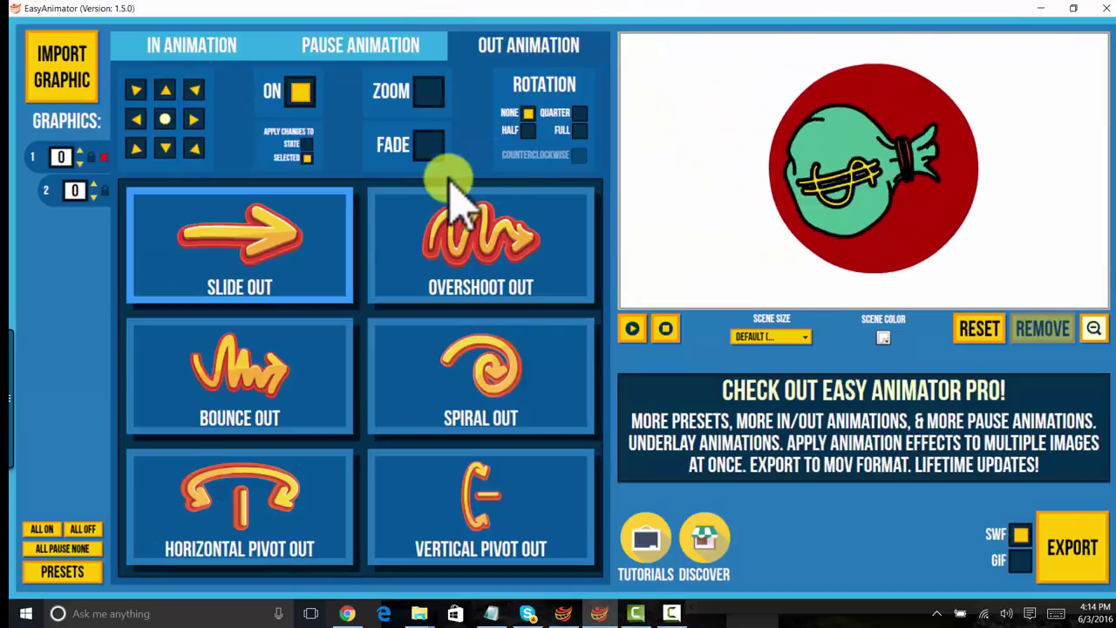
pyautogui.click(426, 229)
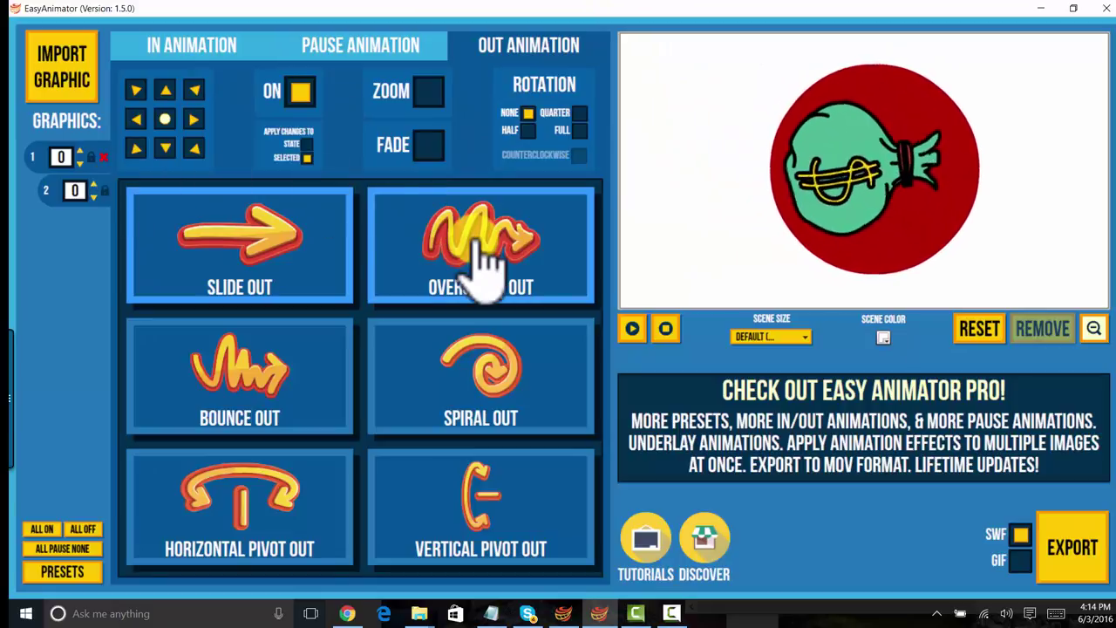
pyautogui.click(74, 190)
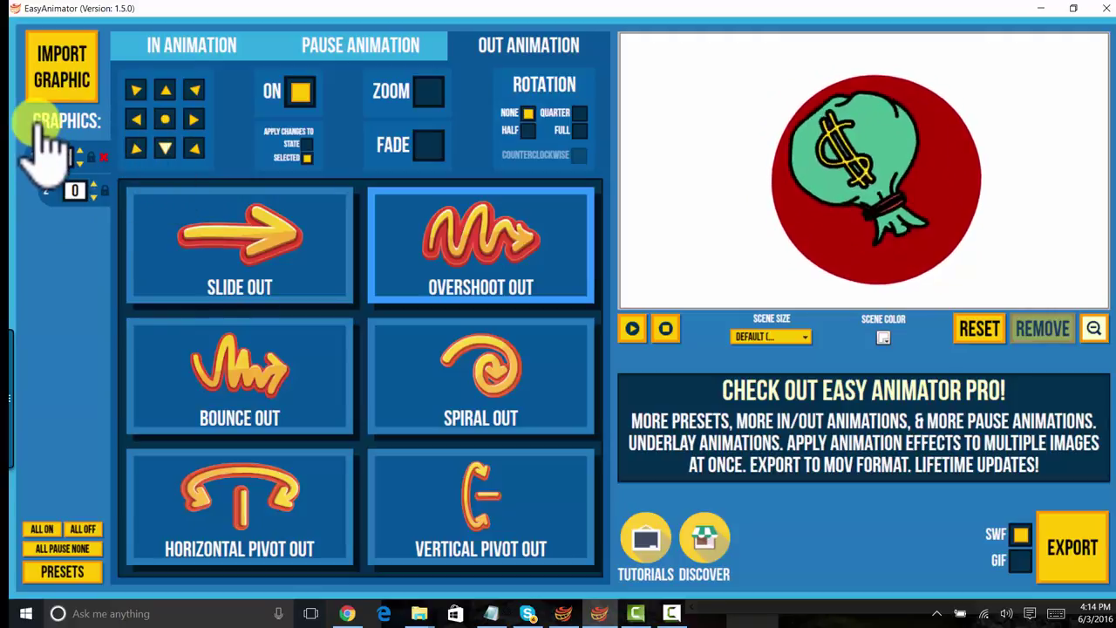
pyautogui.click(665, 328)
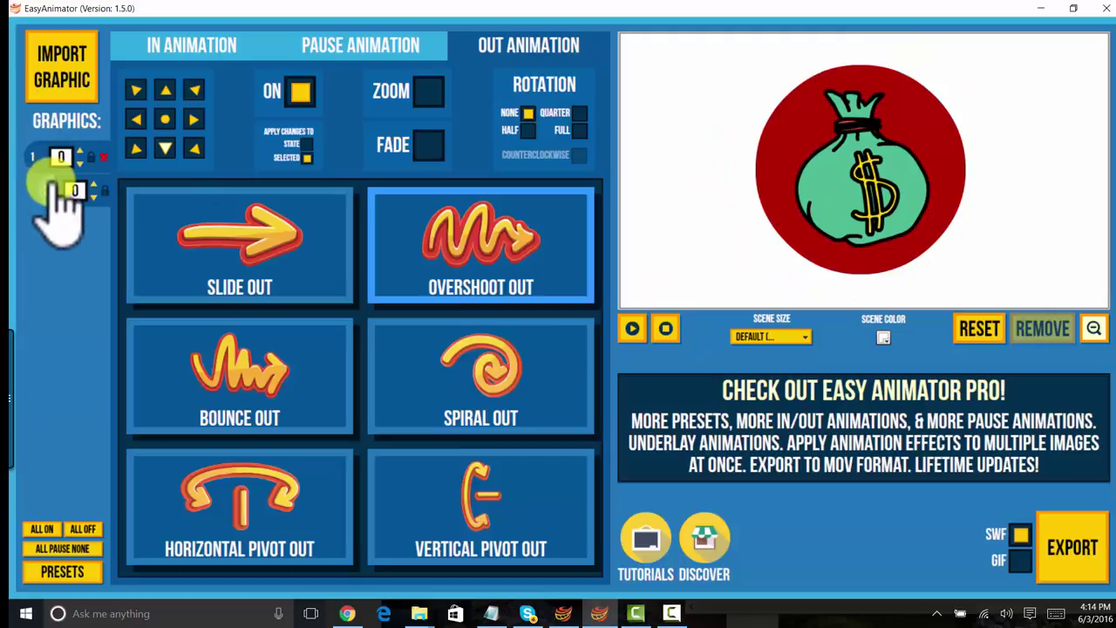
# Point the money bag's exit to the right, try Bounce Out, then revert to Overshoot Out.
pyautogui.click(54, 187)
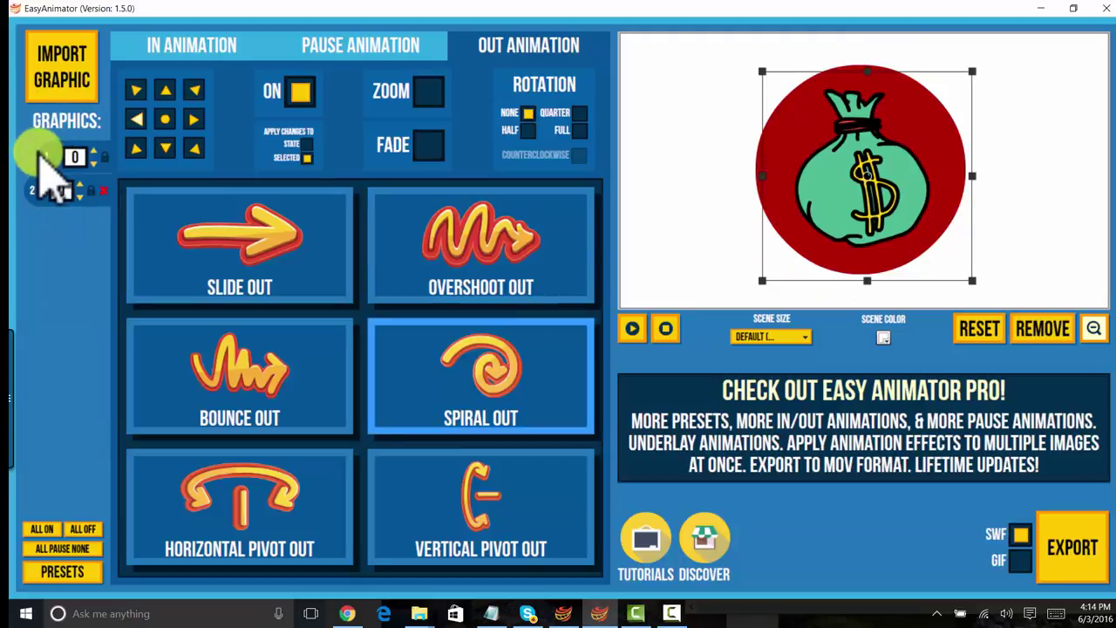
pyautogui.click(43, 139)
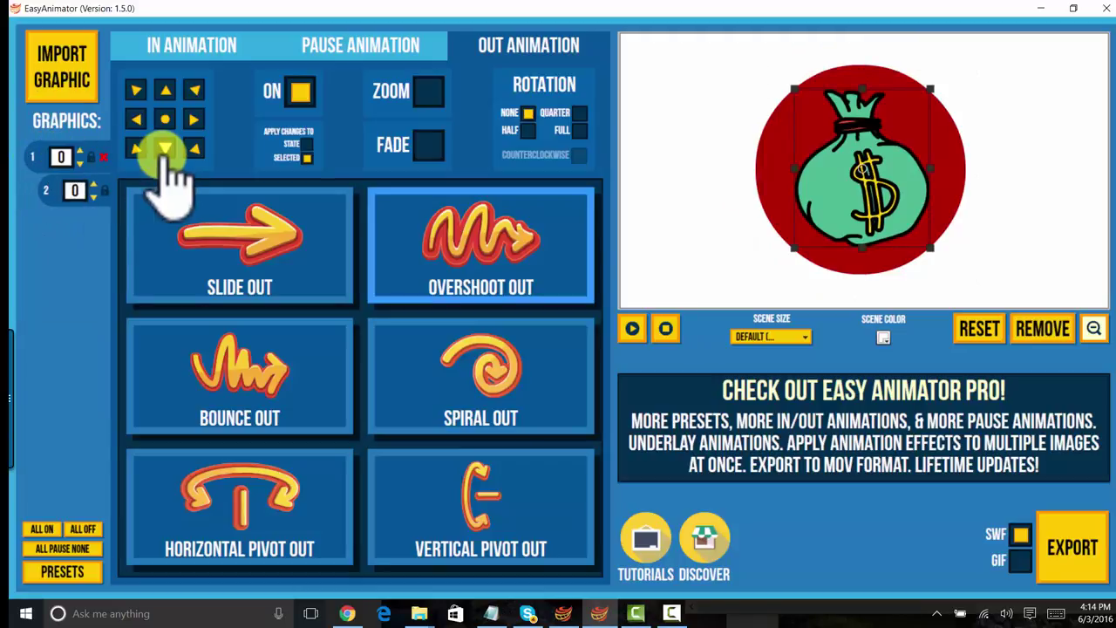
pyautogui.click(135, 117)
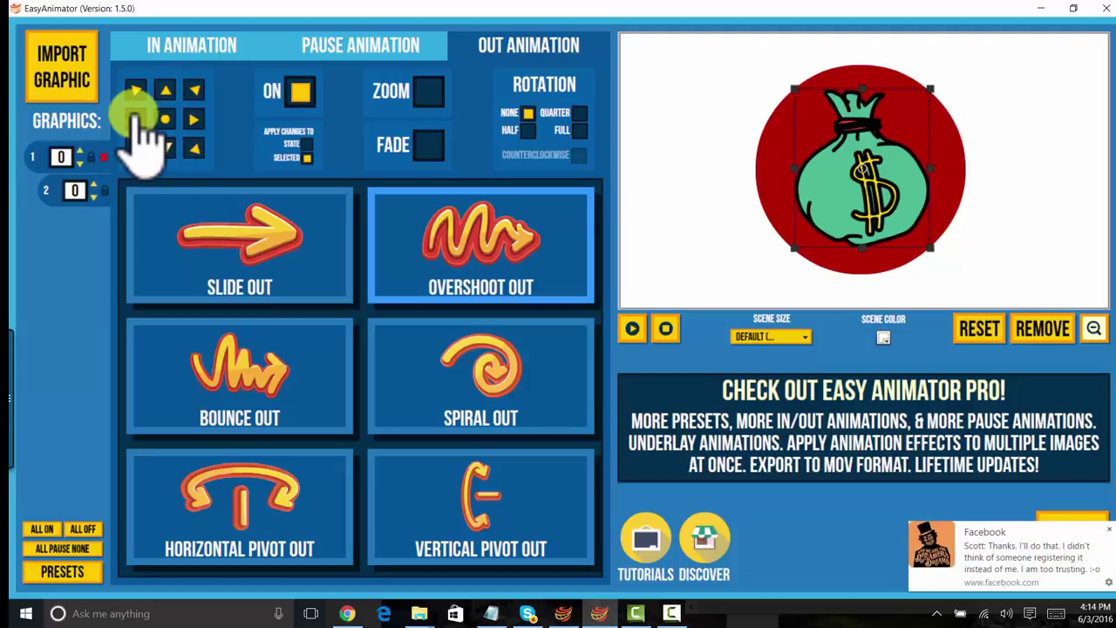
pyautogui.click(279, 375)
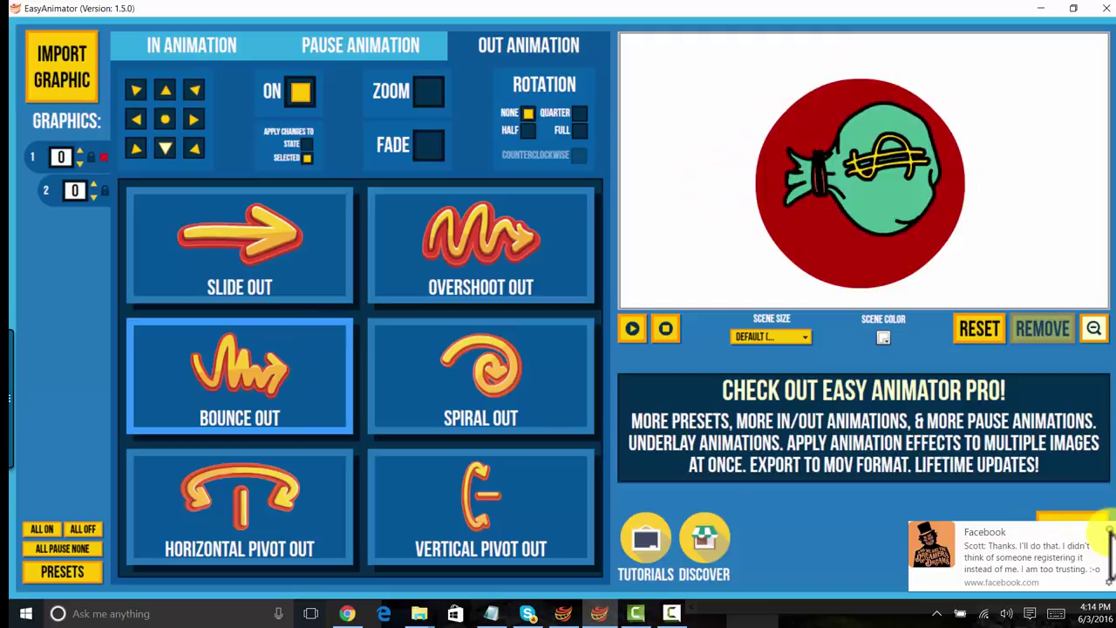
pyautogui.click(1106, 528)
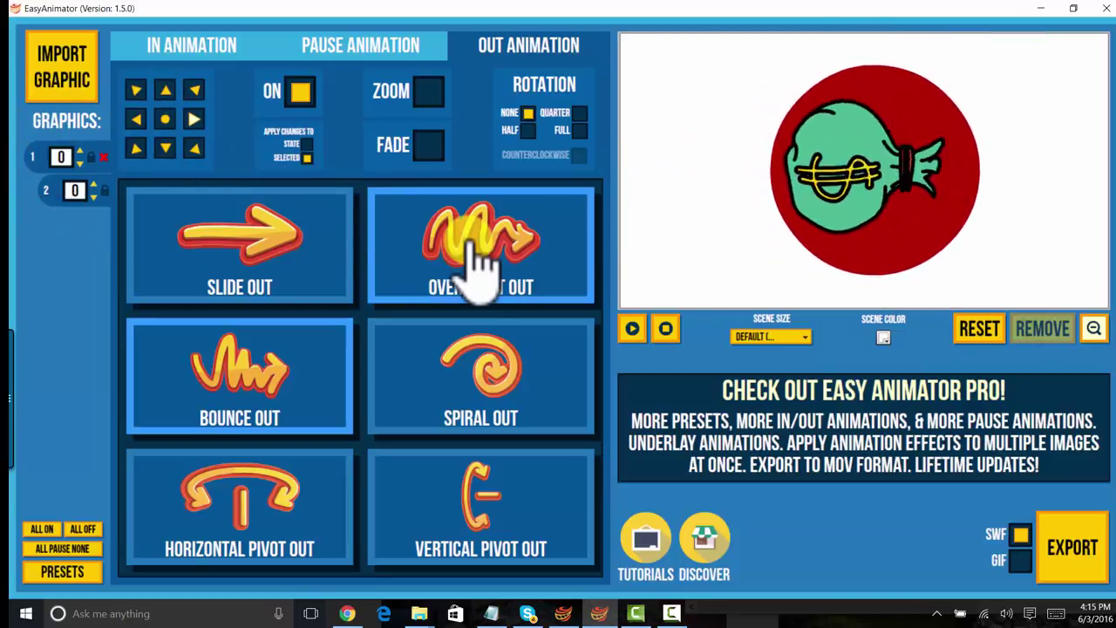
pyautogui.click(379, 196)
pyautogui.click(666, 328)
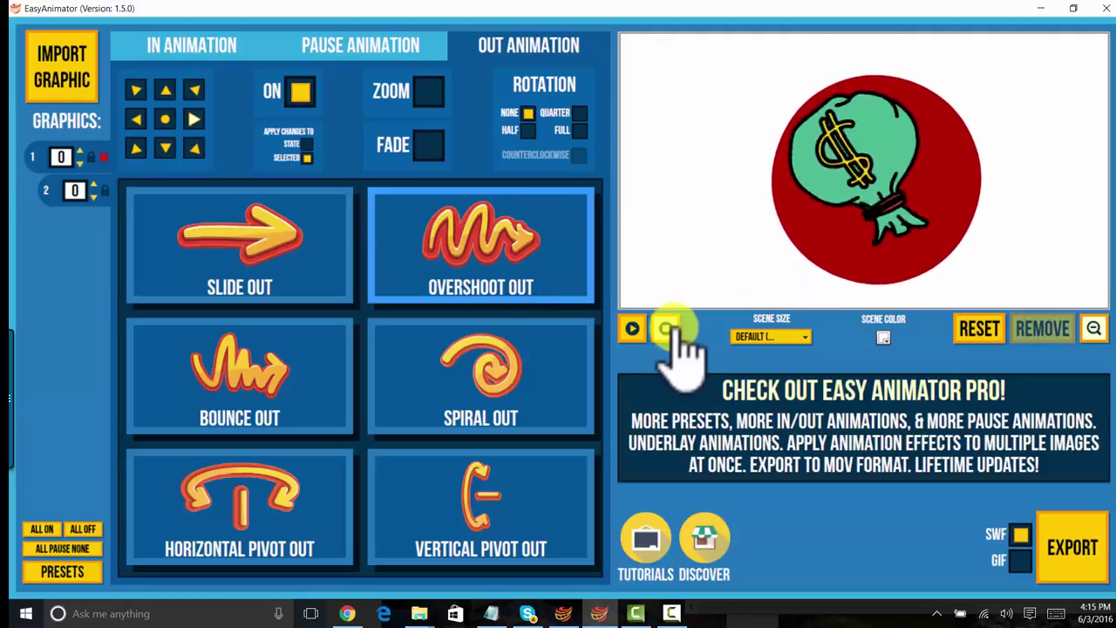
# Reapply Overshoot Out, then select the red circle background as graphic 2.
pyautogui.click(542, 264)
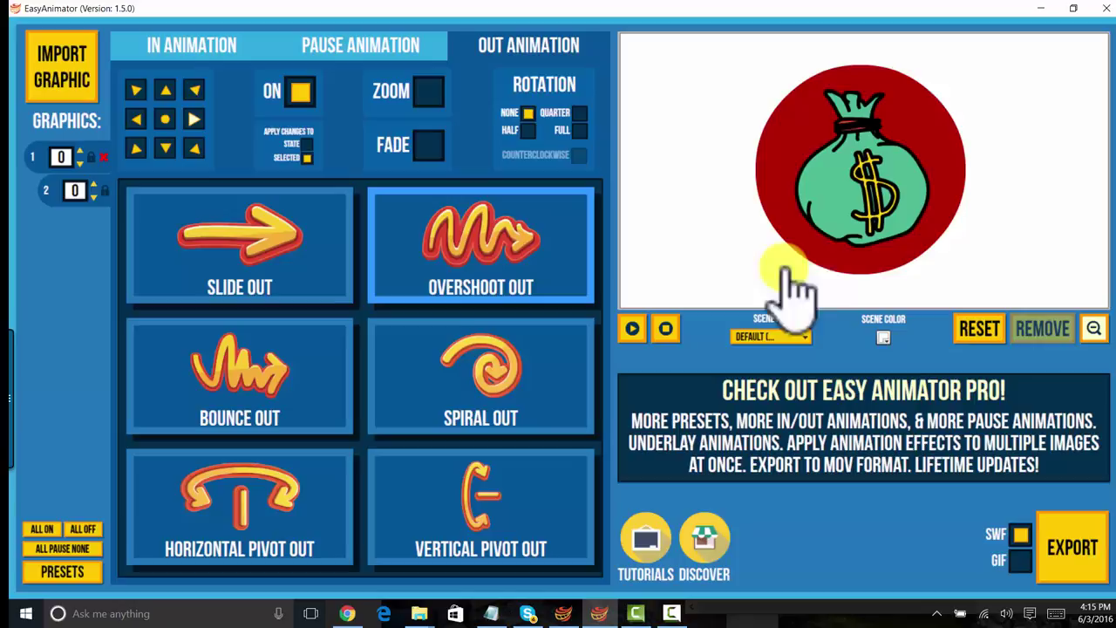
pyautogui.click(861, 191)
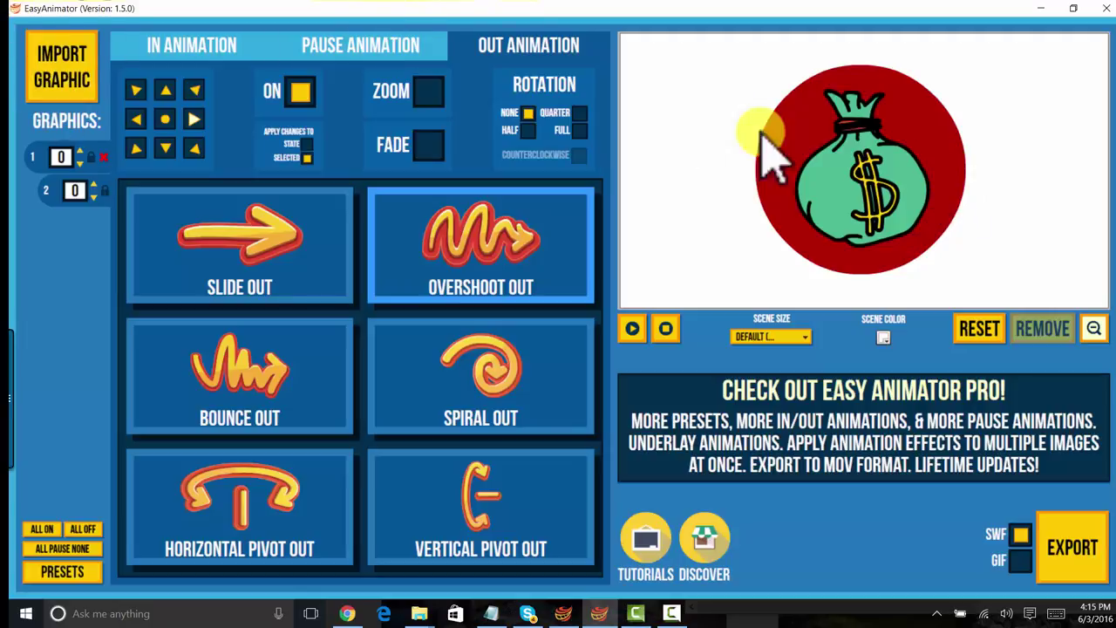
pyautogui.click(963, 183)
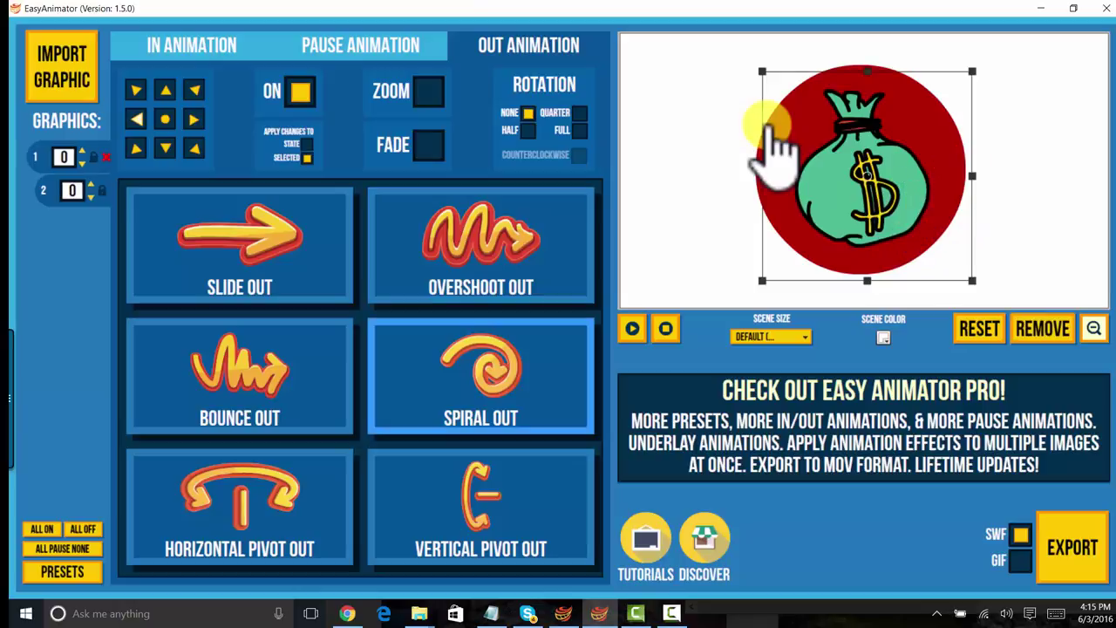
# Delete the red circle, leaving only the money bag, and start a new graphic import.
pyautogui.click(1046, 335)
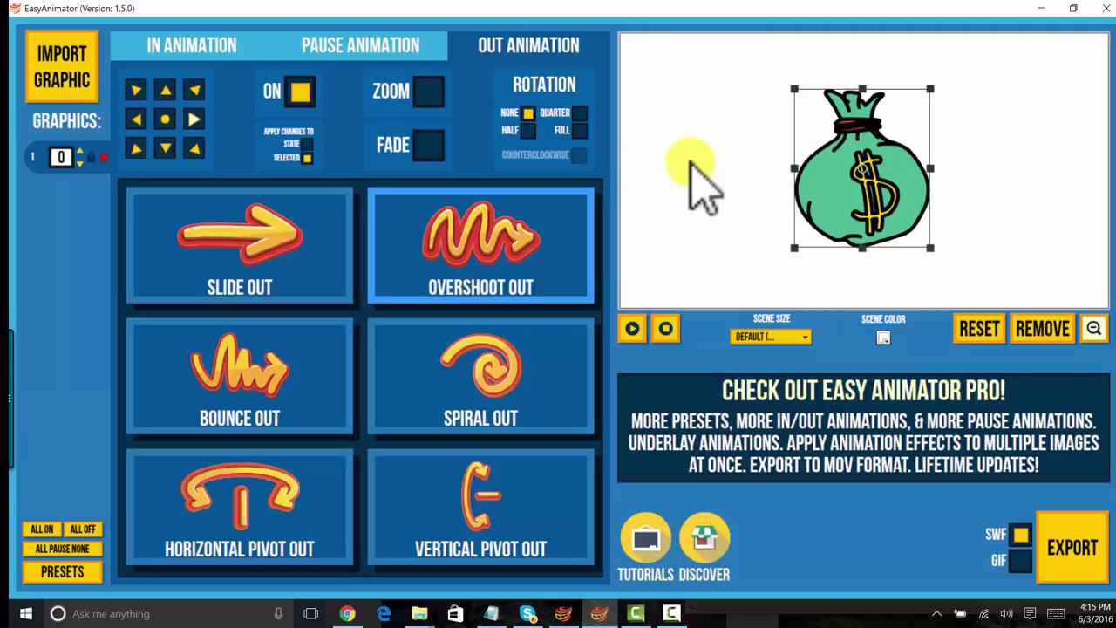
pyautogui.click(62, 78)
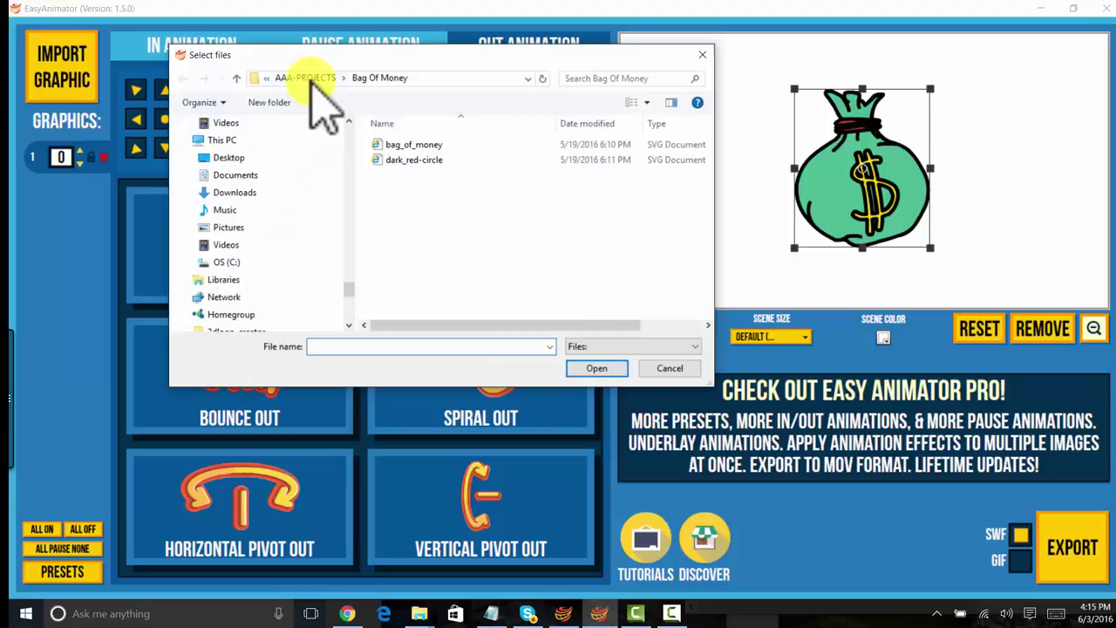
# Browse to AniBits-RealEstate > Shapes > Oval and import oval_royal_blue.
pyautogui.click(238, 78)
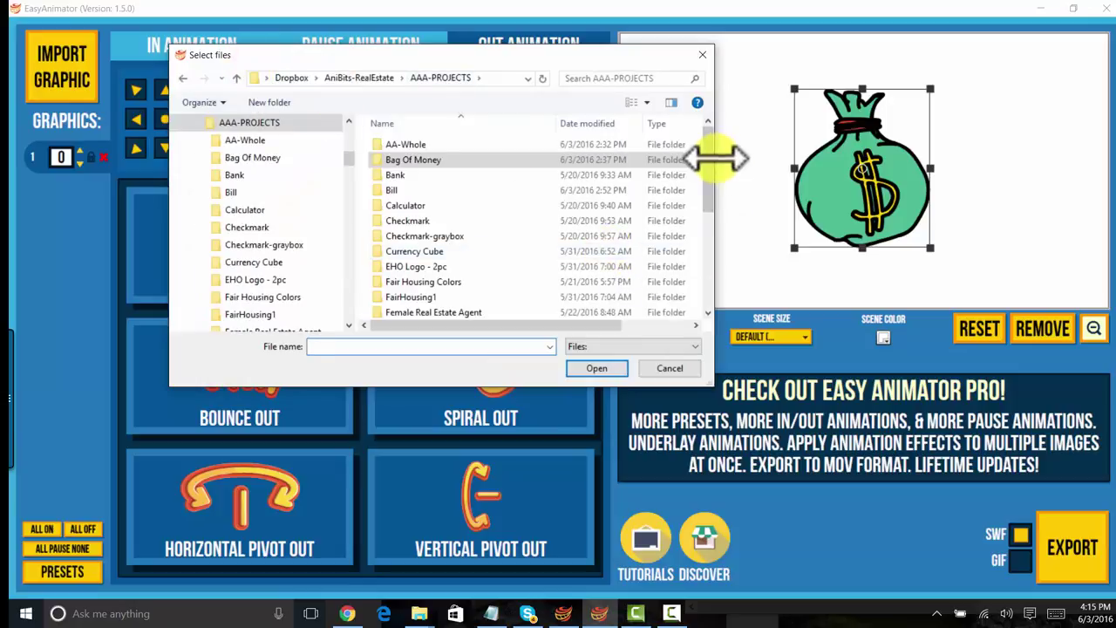
pyautogui.moveTo(705, 174); pyautogui.dragTo(688, 207)
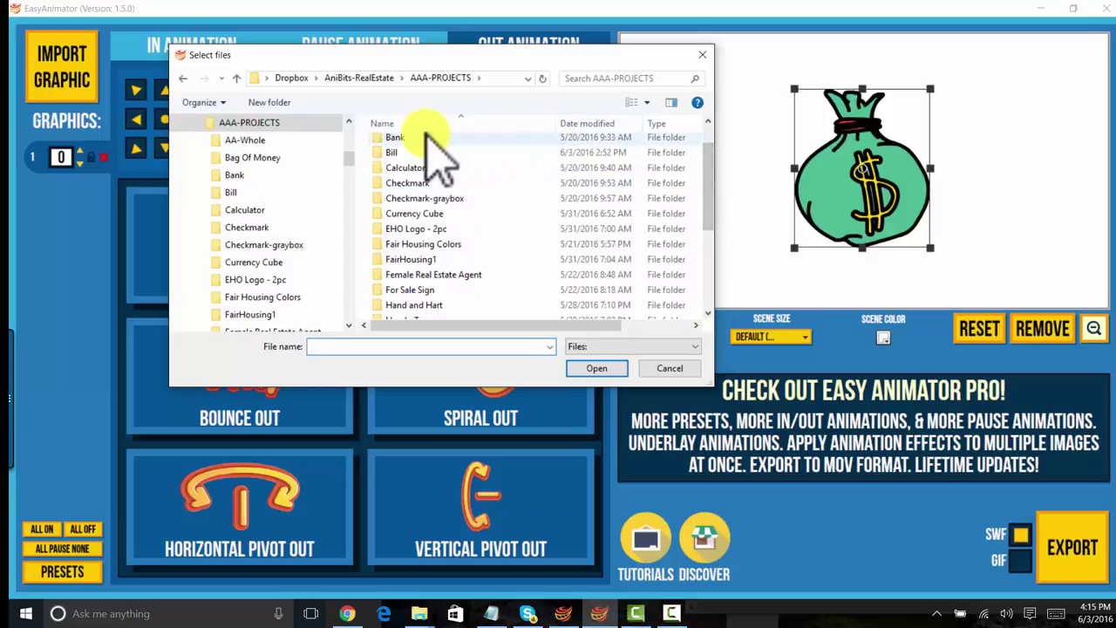
pyautogui.click(353, 77)
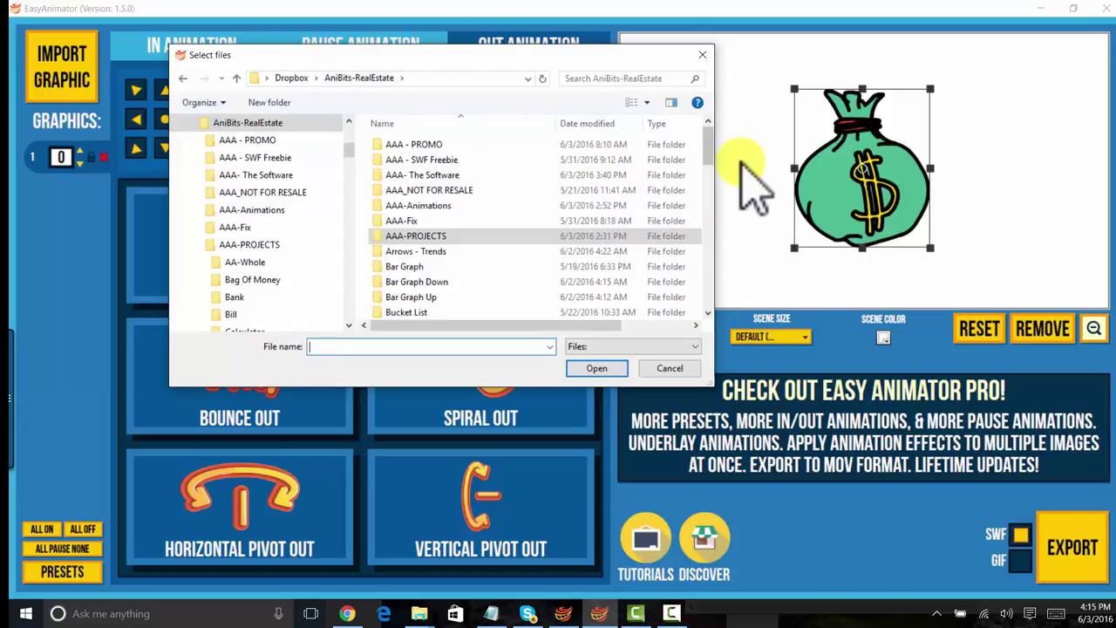
pyautogui.moveTo(709, 145); pyautogui.dragTo(717, 281)
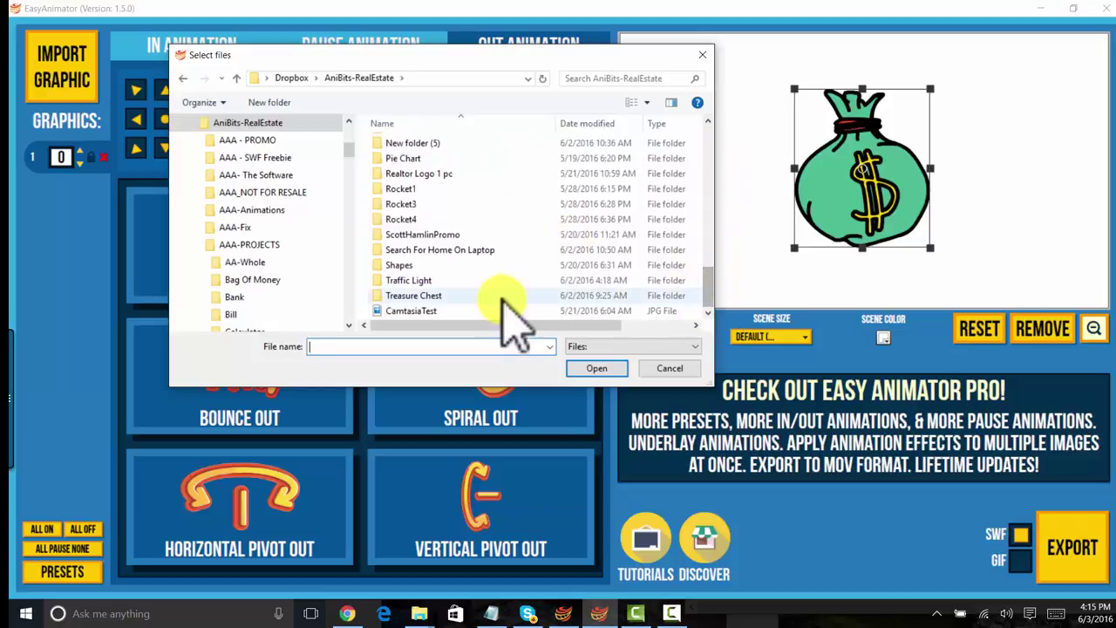
pyautogui.doubleClick(481, 264)
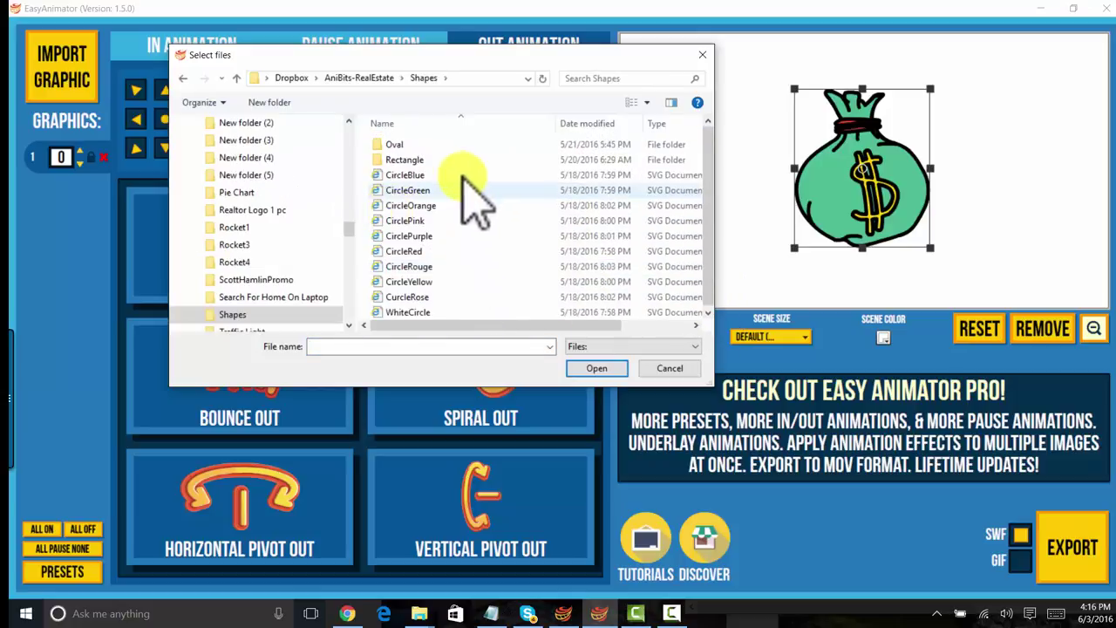
pyautogui.doubleClick(445, 144)
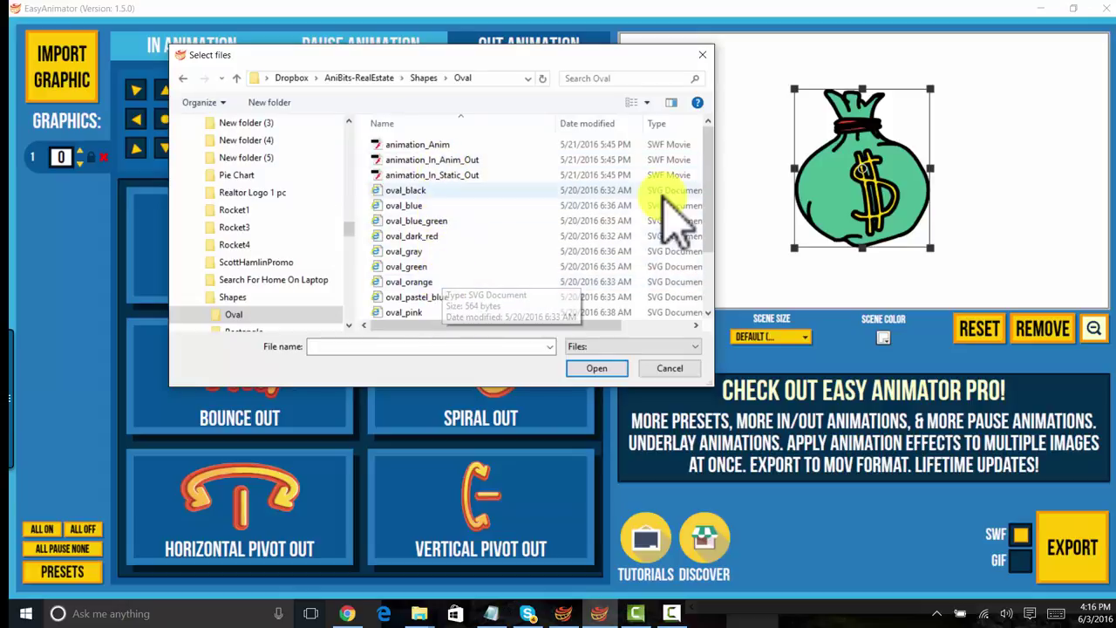
pyautogui.scroll(-1, 680, 182)
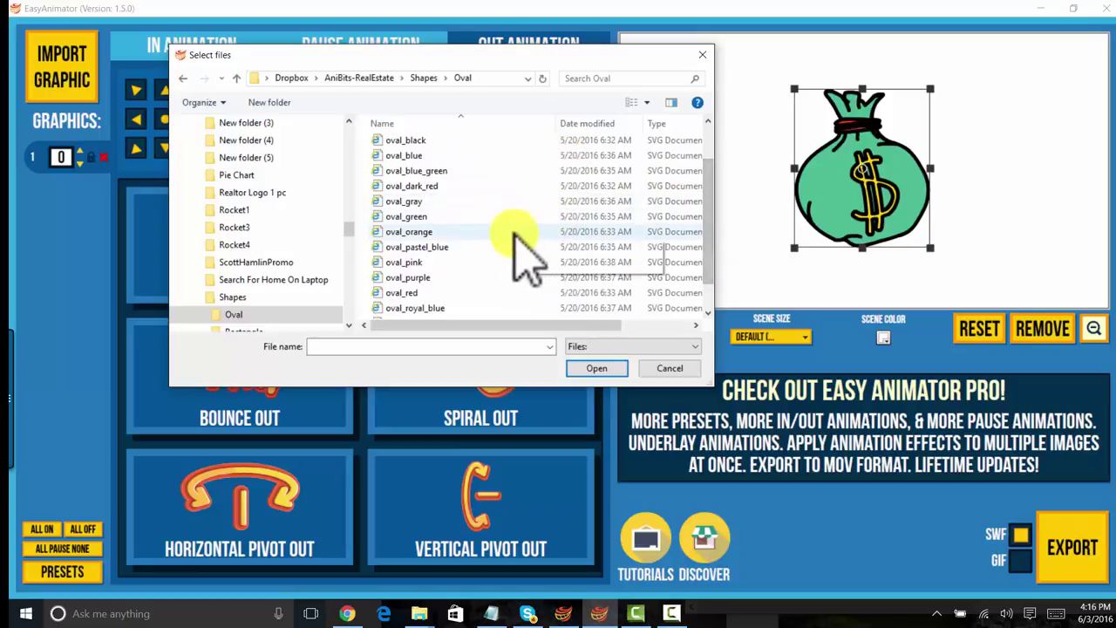
pyautogui.click(473, 310)
pyautogui.click(598, 368)
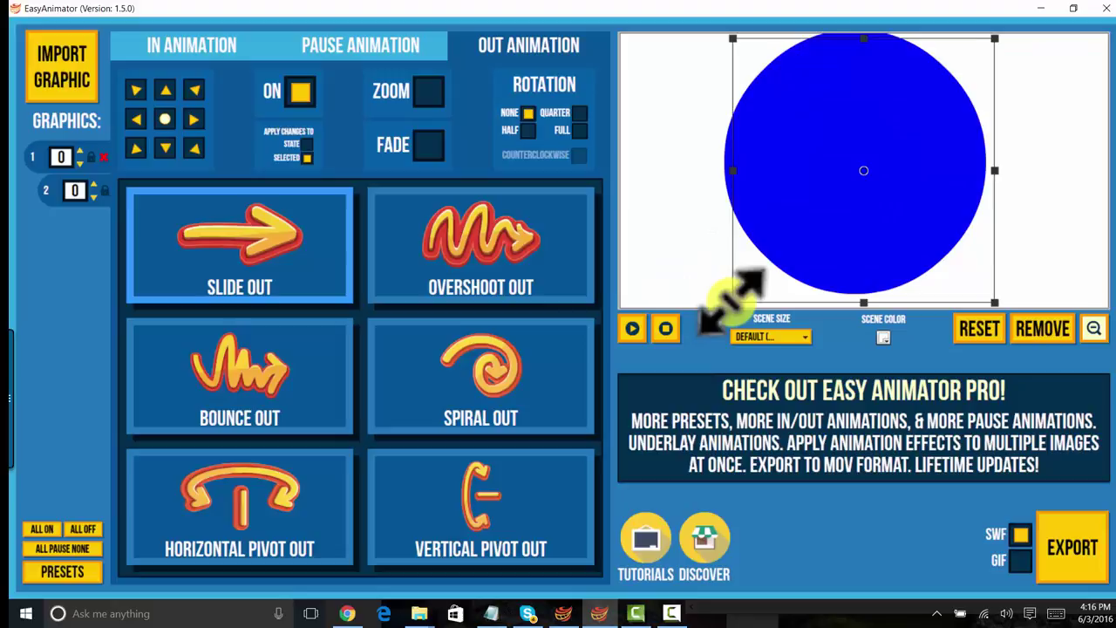
# Shrink the blue circle and move its row below the money bag in the Graphics list.
pyautogui.moveTo(731, 303); pyautogui.dragTo(760, 269)
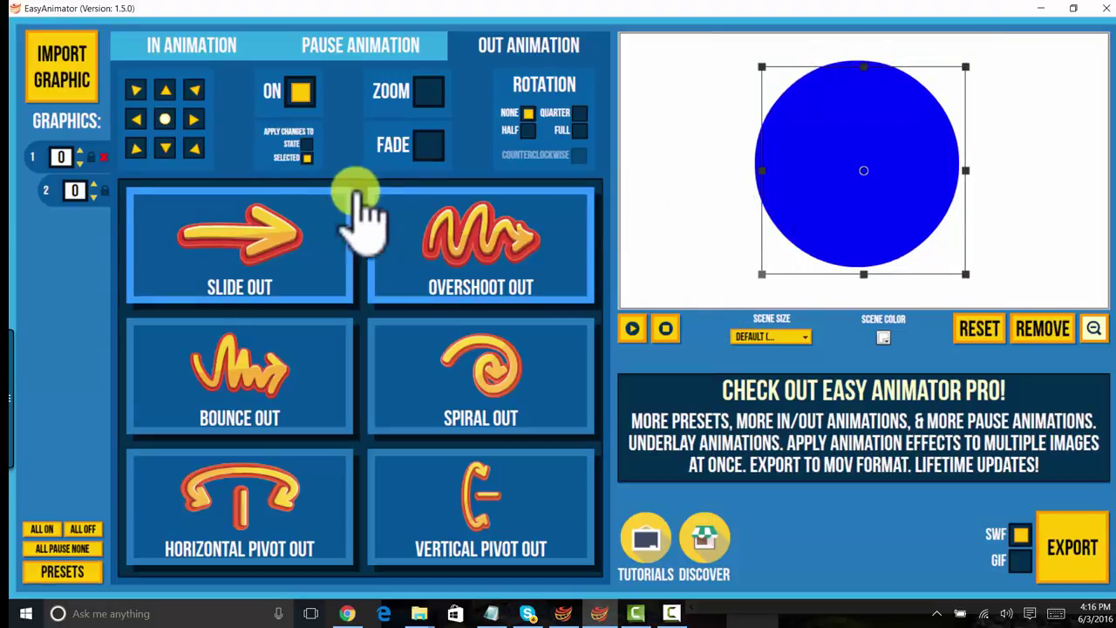
pyautogui.click(37, 157)
pyautogui.moveTo(36, 158)
pyautogui.mouseDown()
pyautogui.moveTo(50, 171)
pyautogui.moveTo(40, 186)
pyautogui.mouseUp()
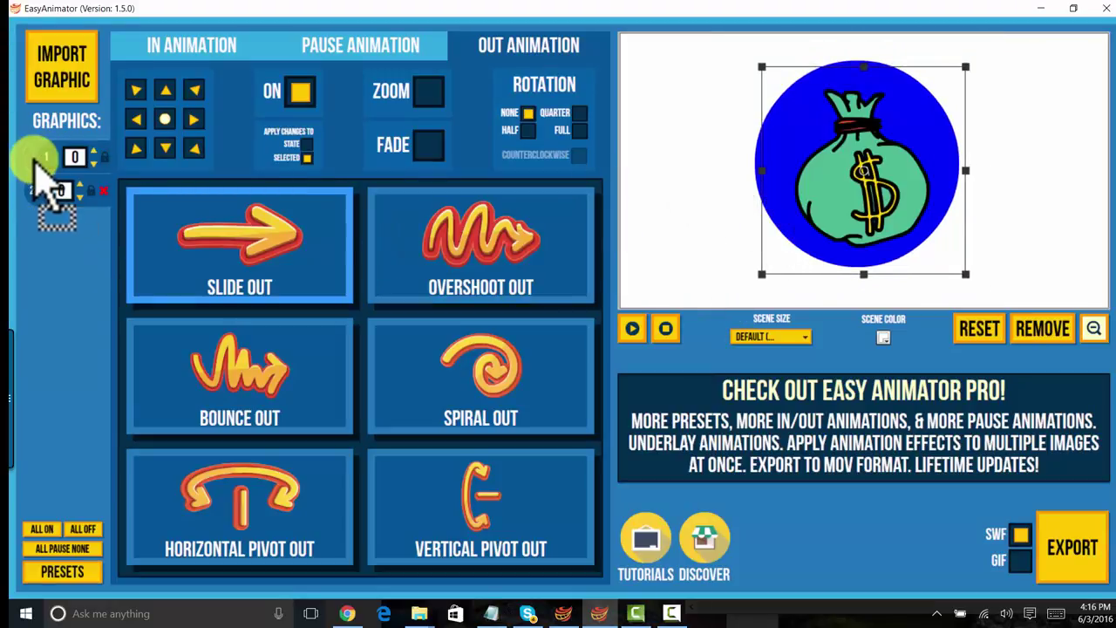
# Nudge the blue circle, enlarge it slightly and centre it behind the money bag.
pyautogui.moveTo(826, 218); pyautogui.dragTo(835, 216)
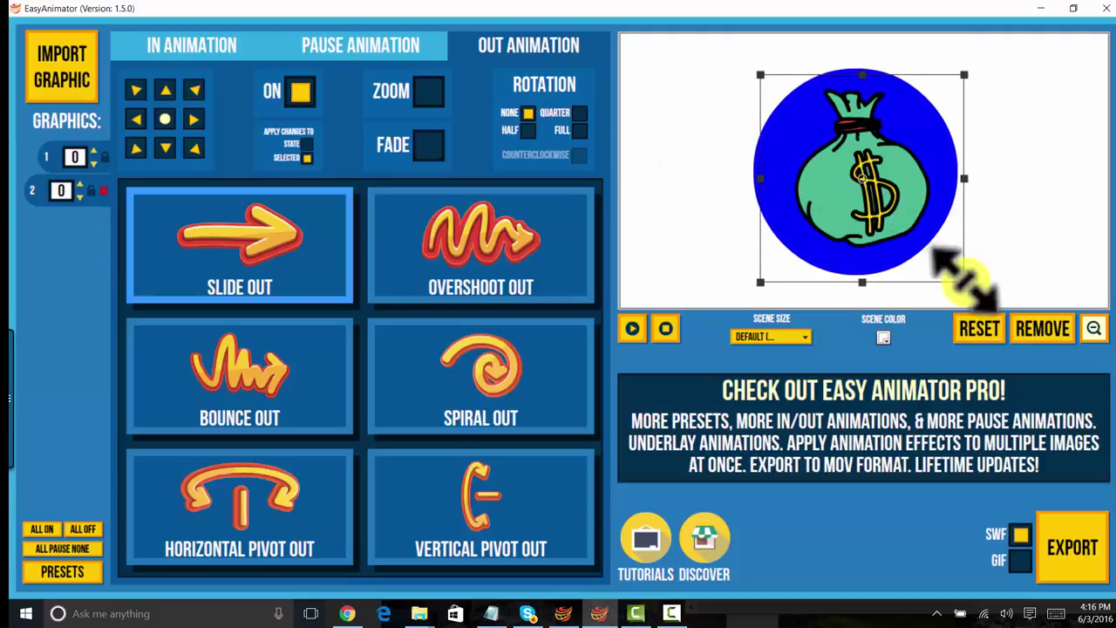
pyautogui.moveTo(958, 266); pyautogui.dragTo(971, 279)
pyautogui.moveTo(924, 228); pyautogui.dragTo(936, 232)
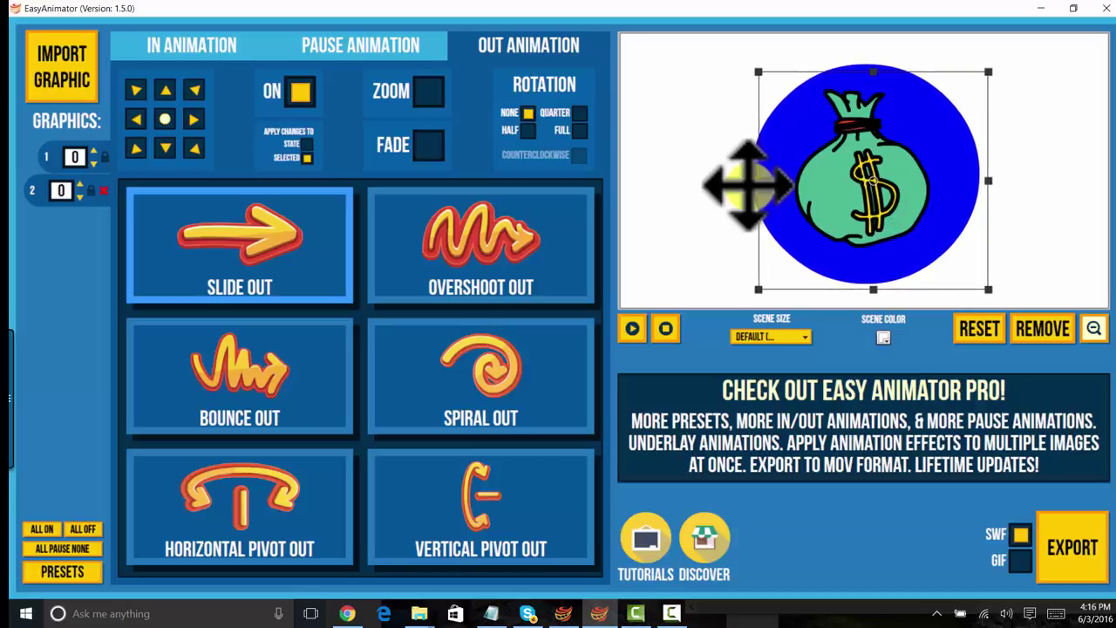